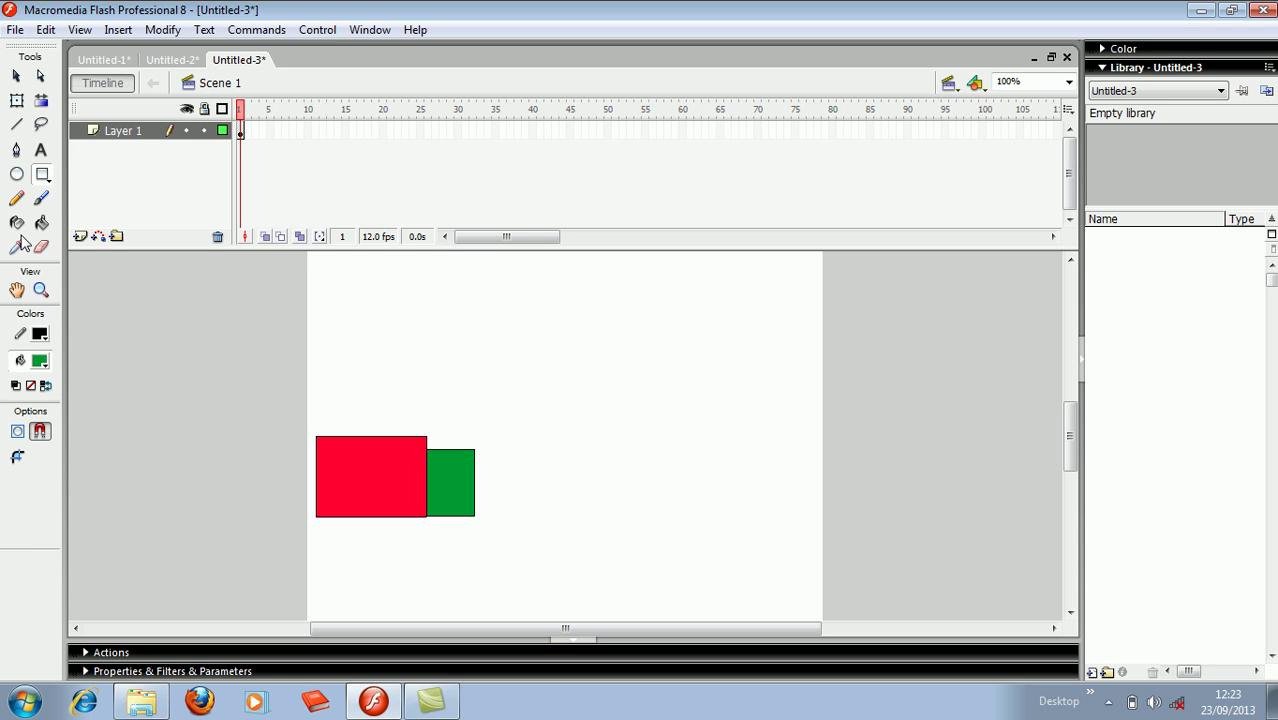
Draw two black wheels with the Oval tool, one under the red trailer and one under the green cab
left_click(17, 174)
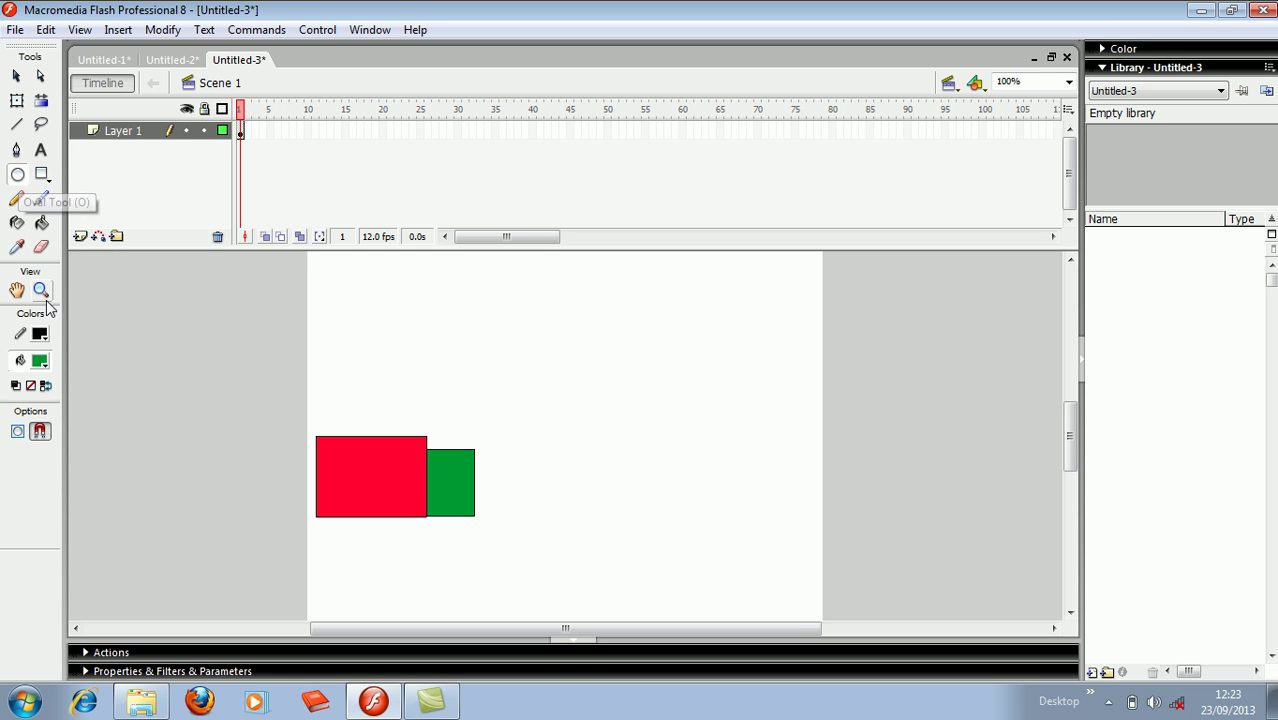
left_click(40, 362)
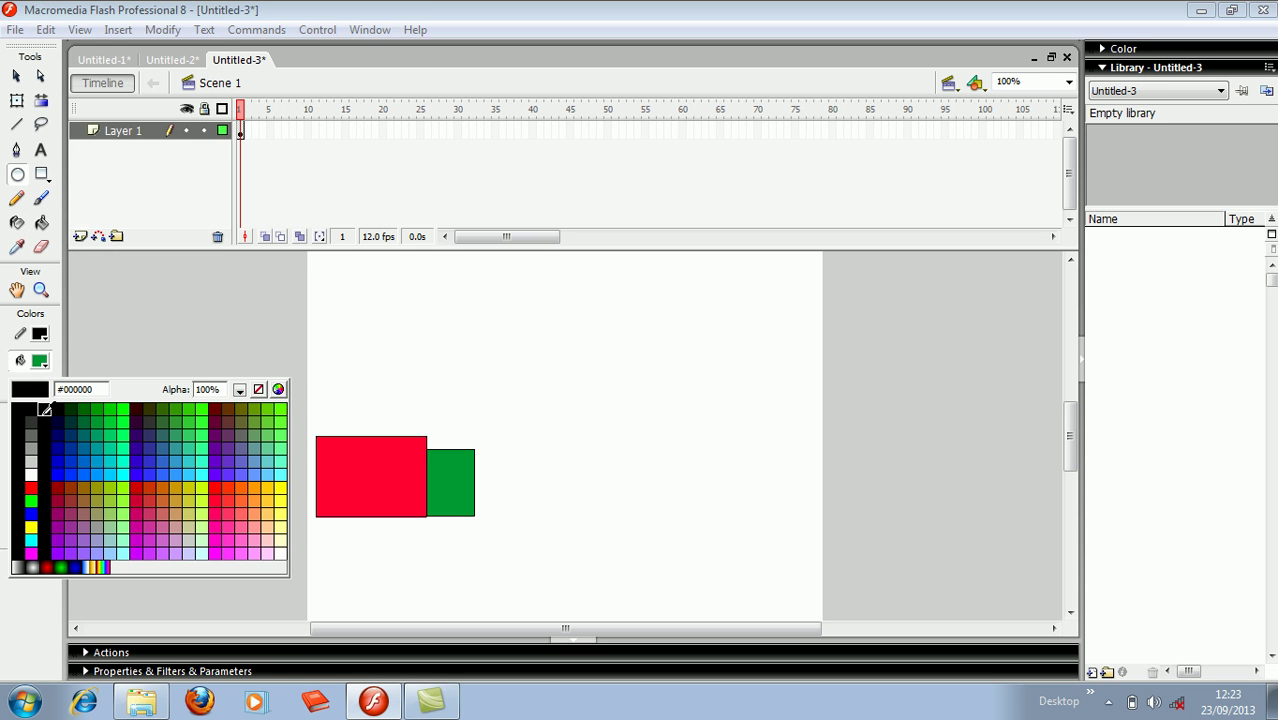
left_click(46, 406)
left_click_drag(354, 503, 383, 543)
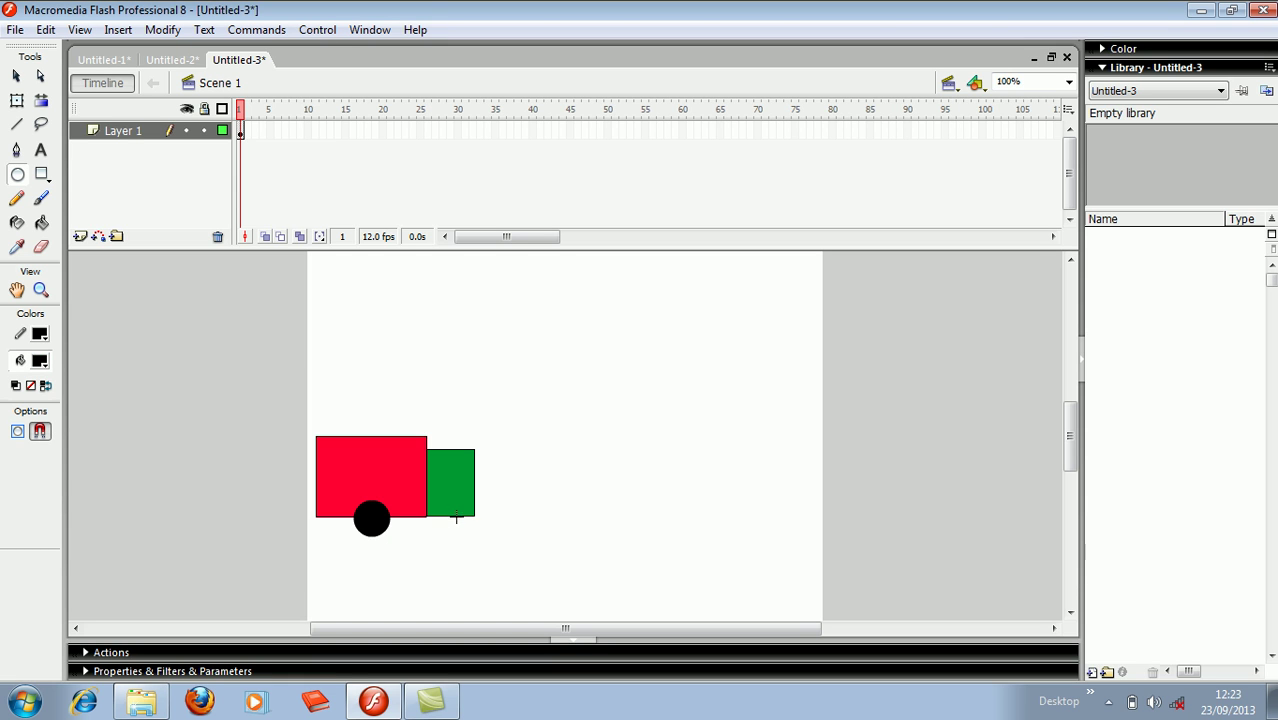
left_click_drag(445, 507, 463, 536)
Add a new layer and draw a black circle on it as a figure's head, to the right of the truck
left_click(80, 237)
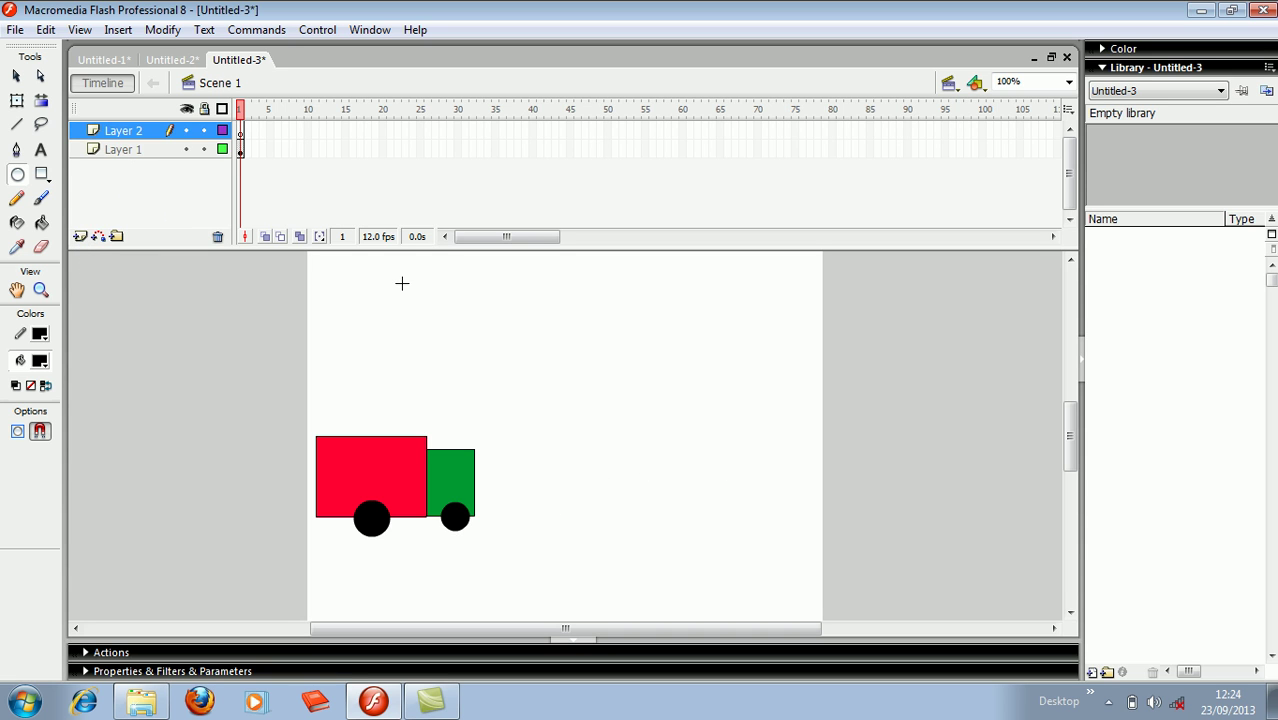
left_click(17, 174)
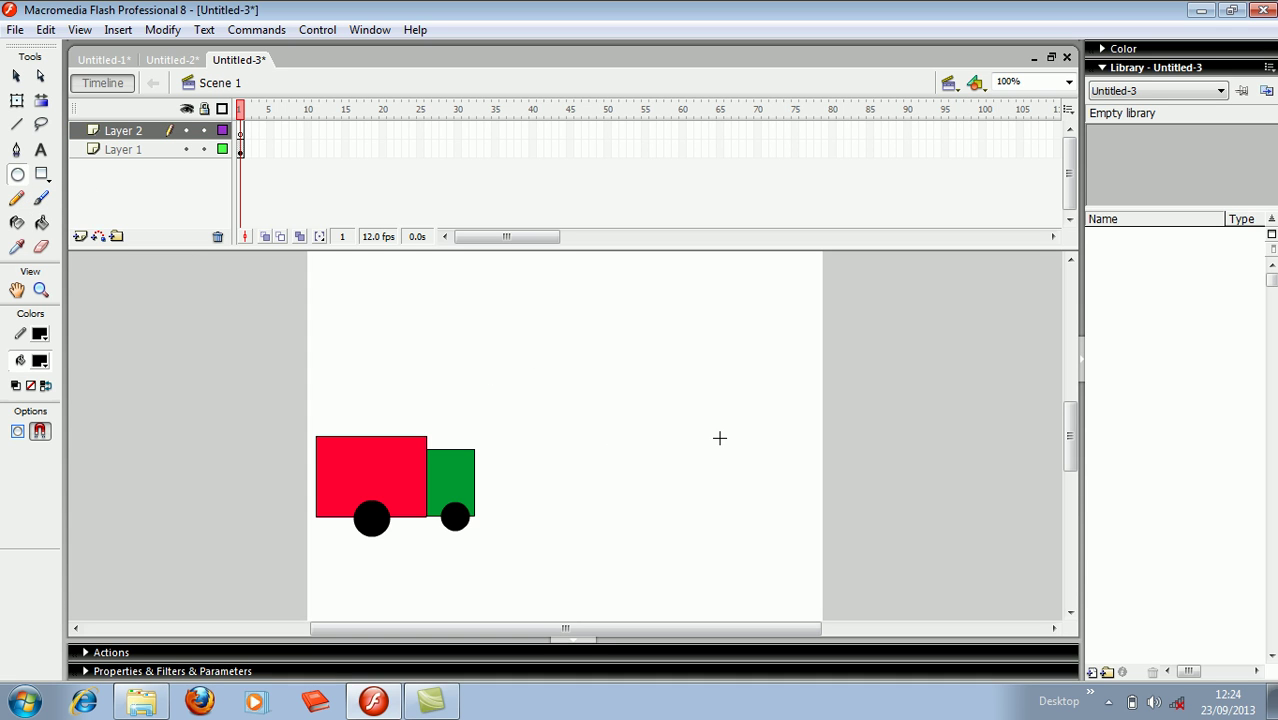
left_click_drag(729, 436, 766, 479)
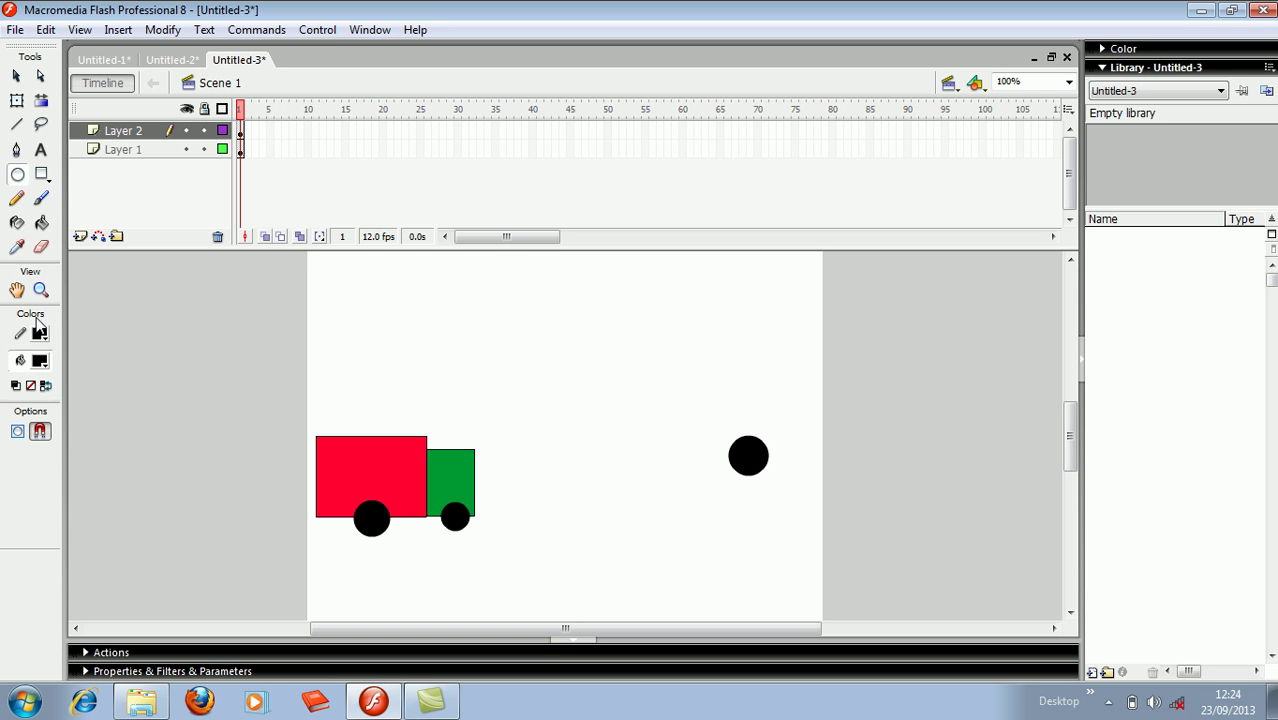
Paint the figure's body, legs and arms below the black head with a medium round brush and yellow-green fill
left_click(40, 363)
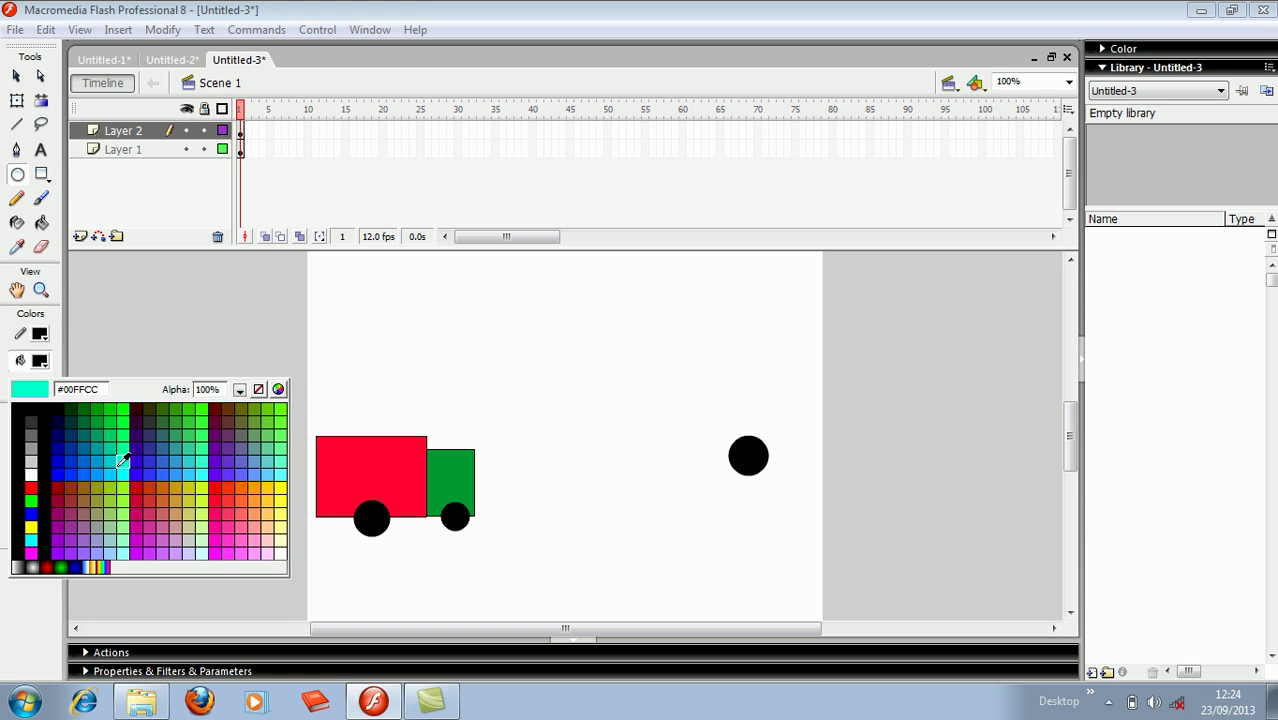
key("Escape")
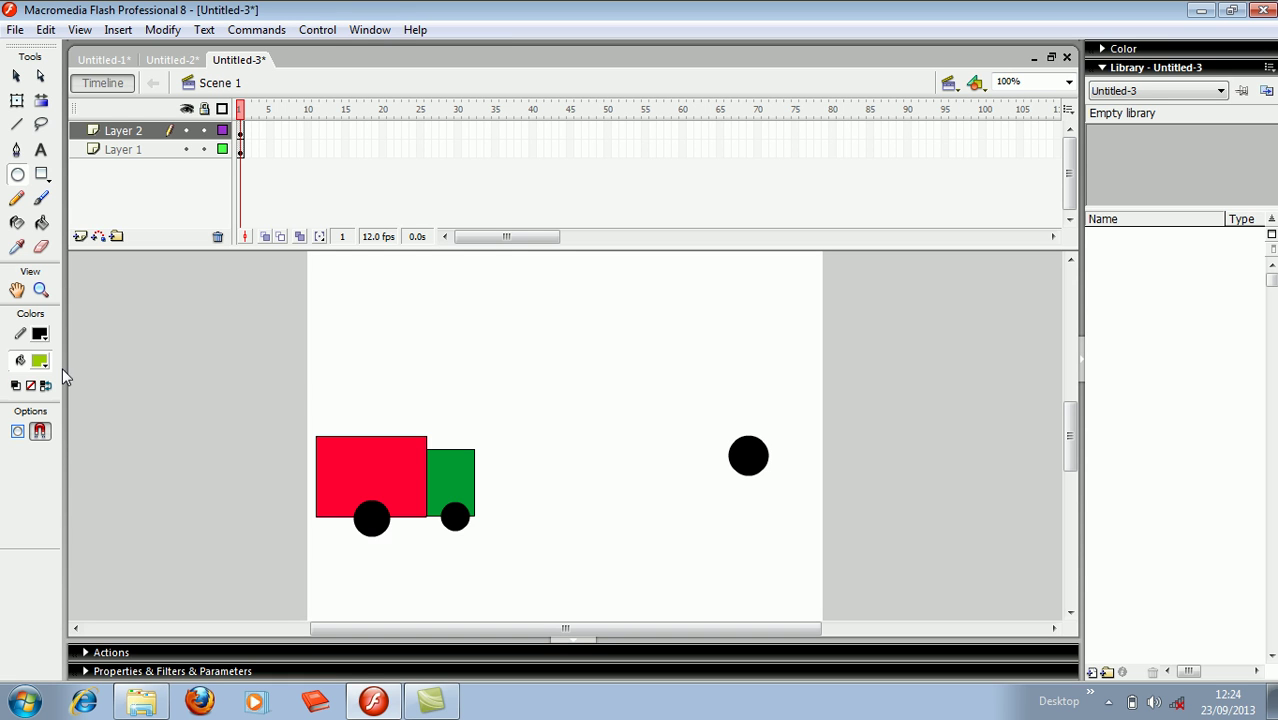
left_click(41, 198)
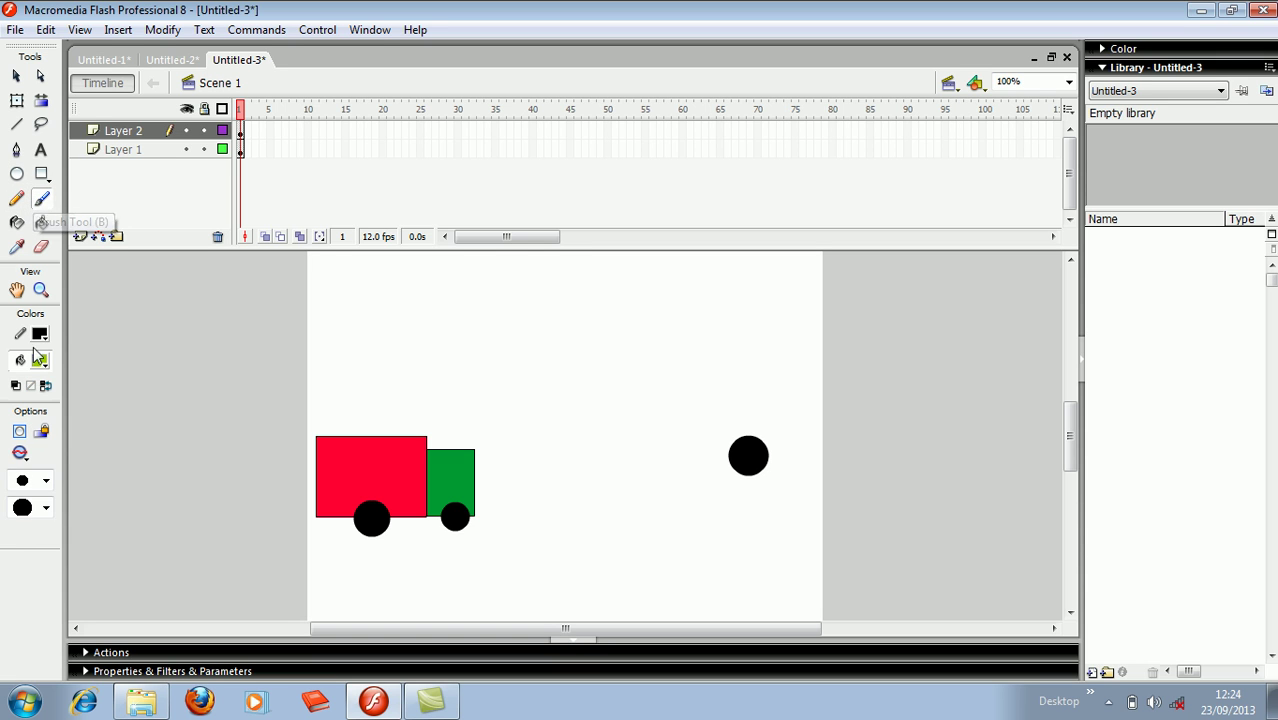
left_click(45, 508)
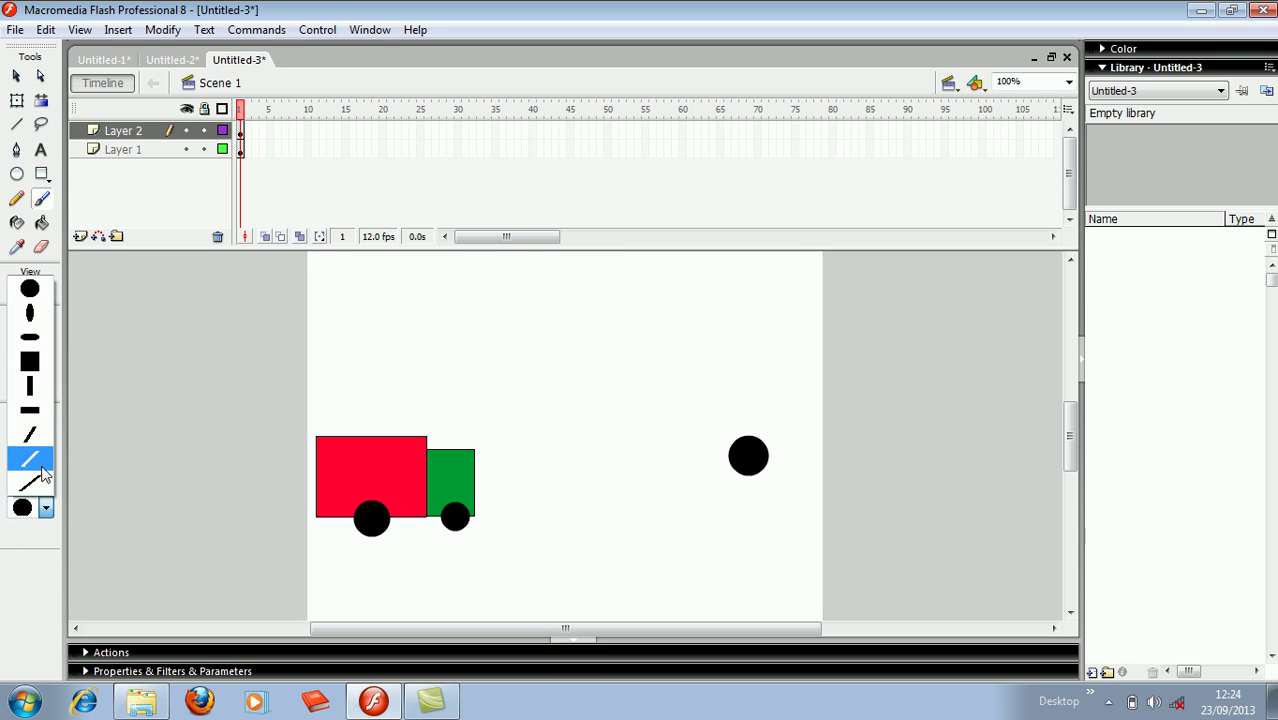
left_click(85, 497)
left_click(46, 482)
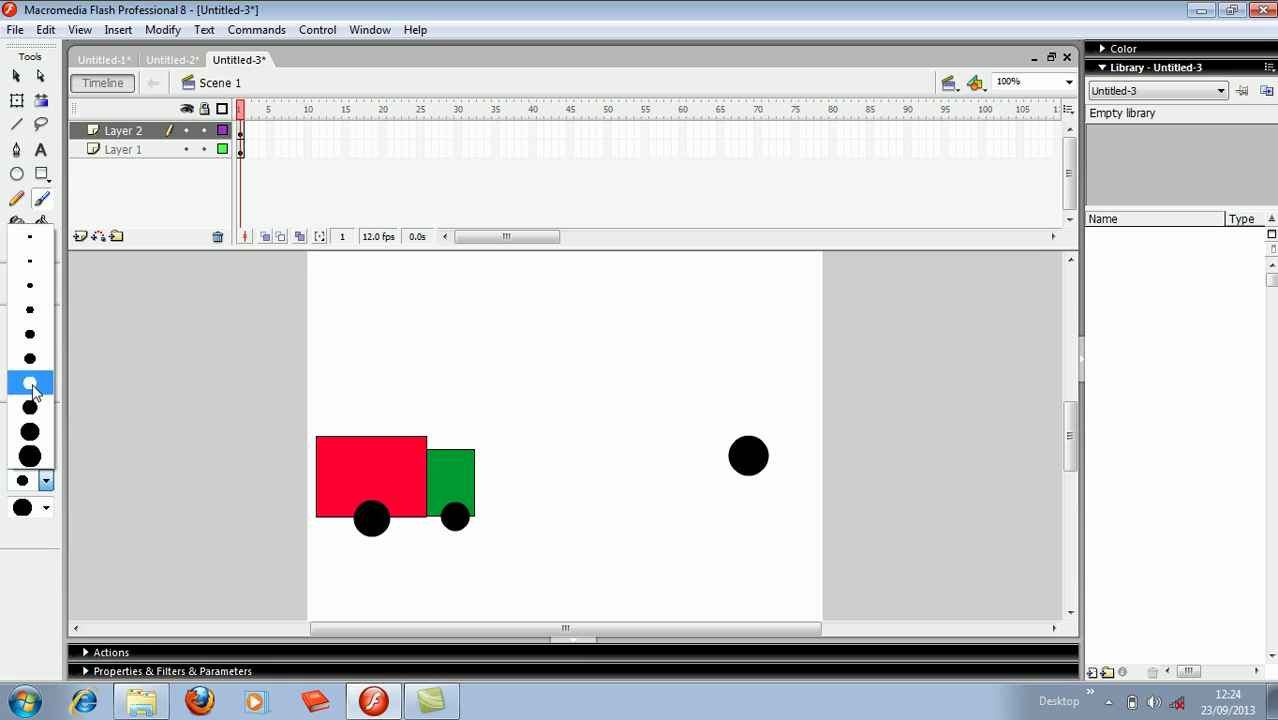
left_click(30, 360)
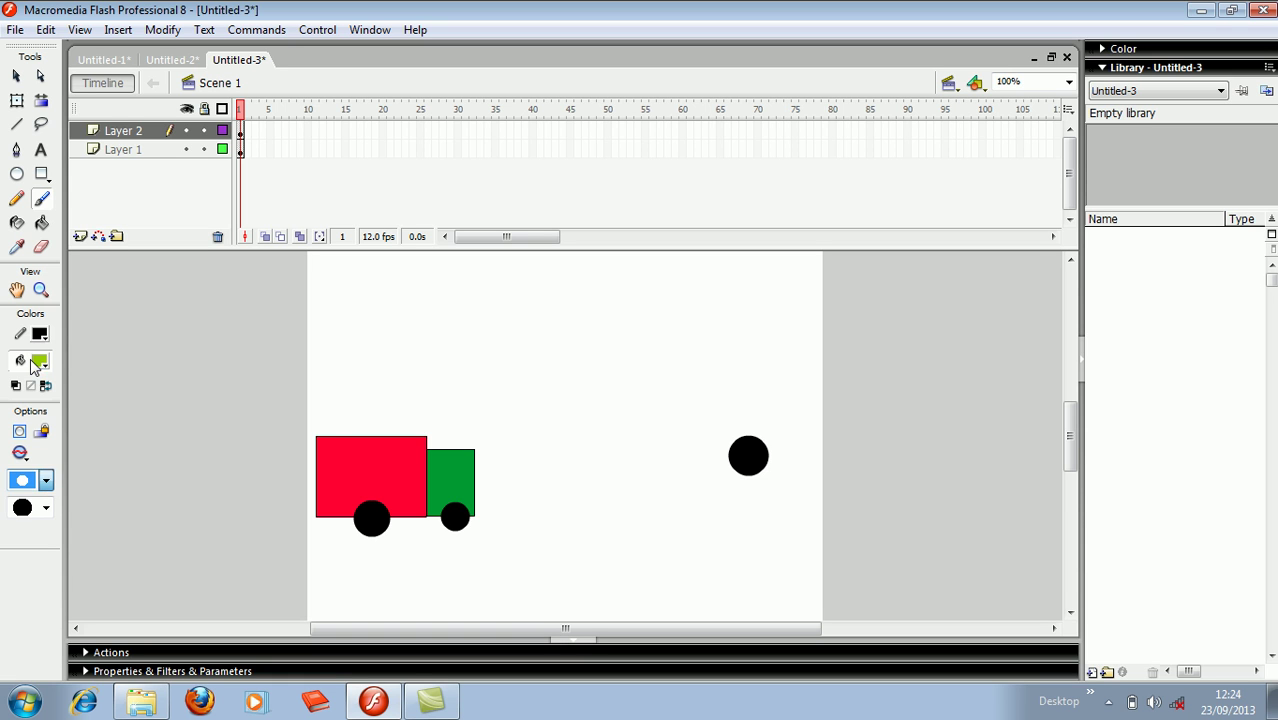
left_click_drag(748, 473, 755, 496)
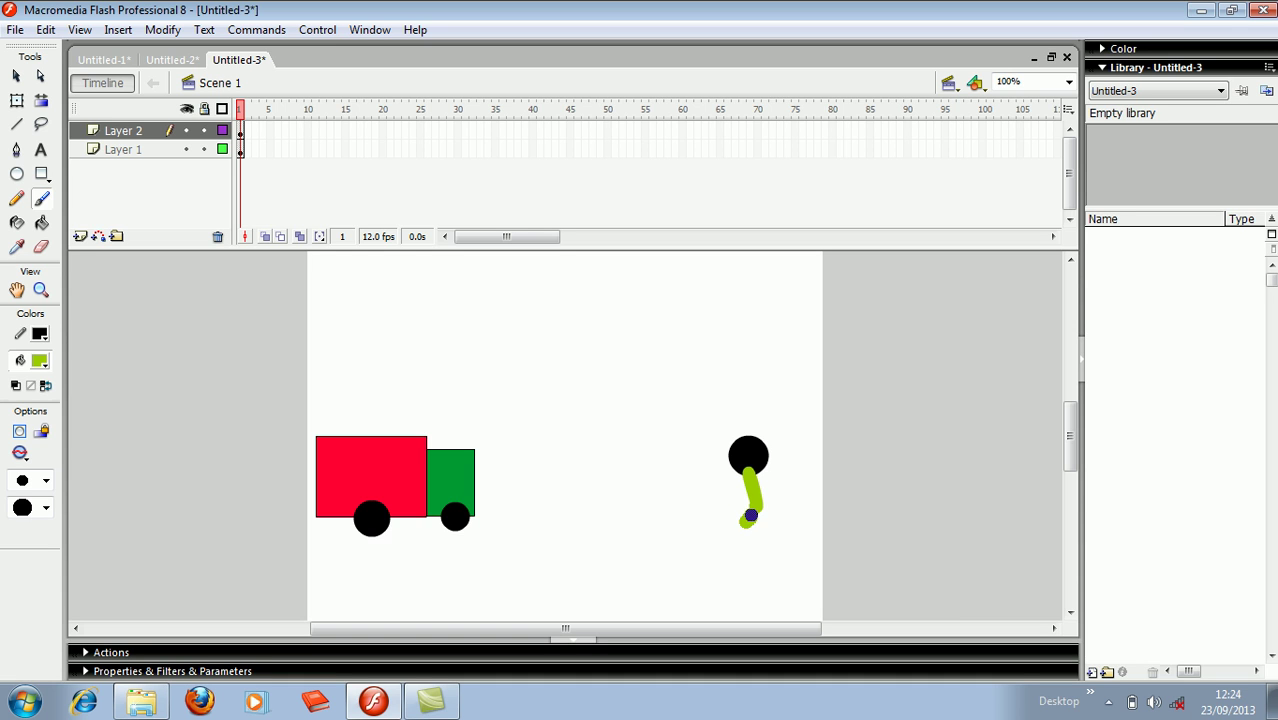
left_click_drag(769, 518, 773, 516)
left_click_drag(752, 472, 770, 484)
Insert a keyframe at frame 15 of Layer 1 with the truck moved right, motion-tweened from frame 1
left_click(143, 149)
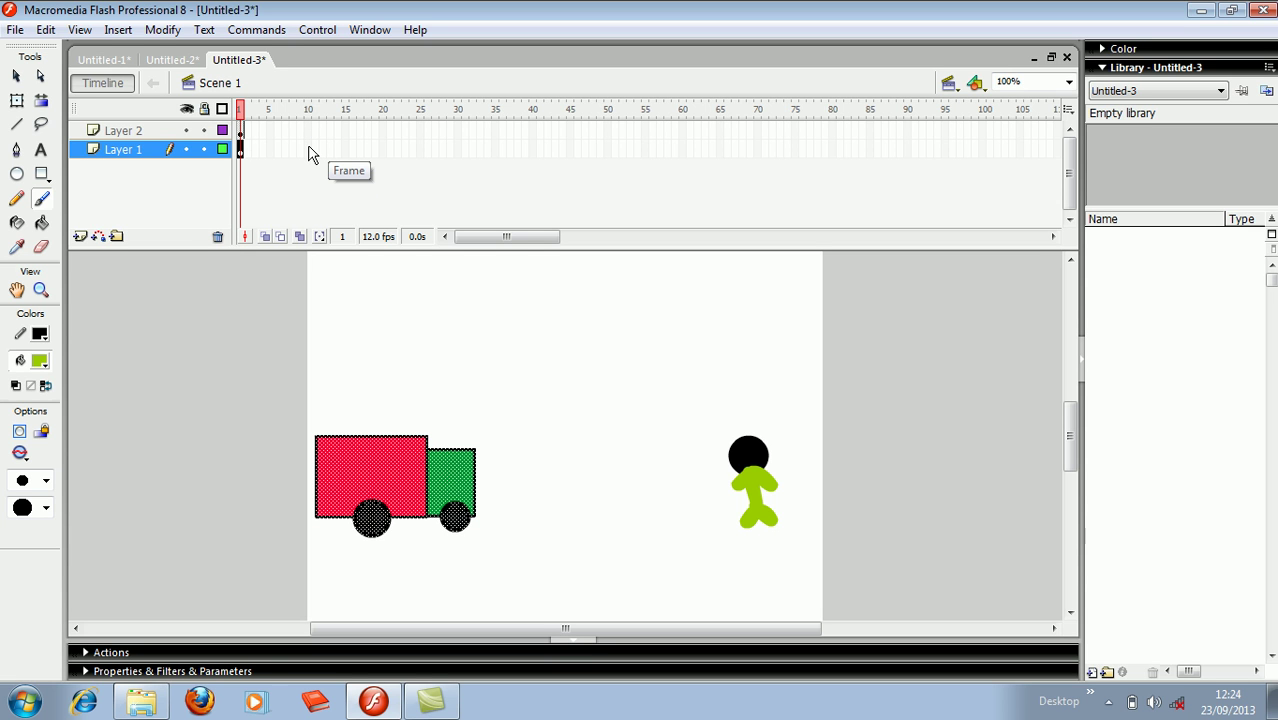
left_click(345, 148)
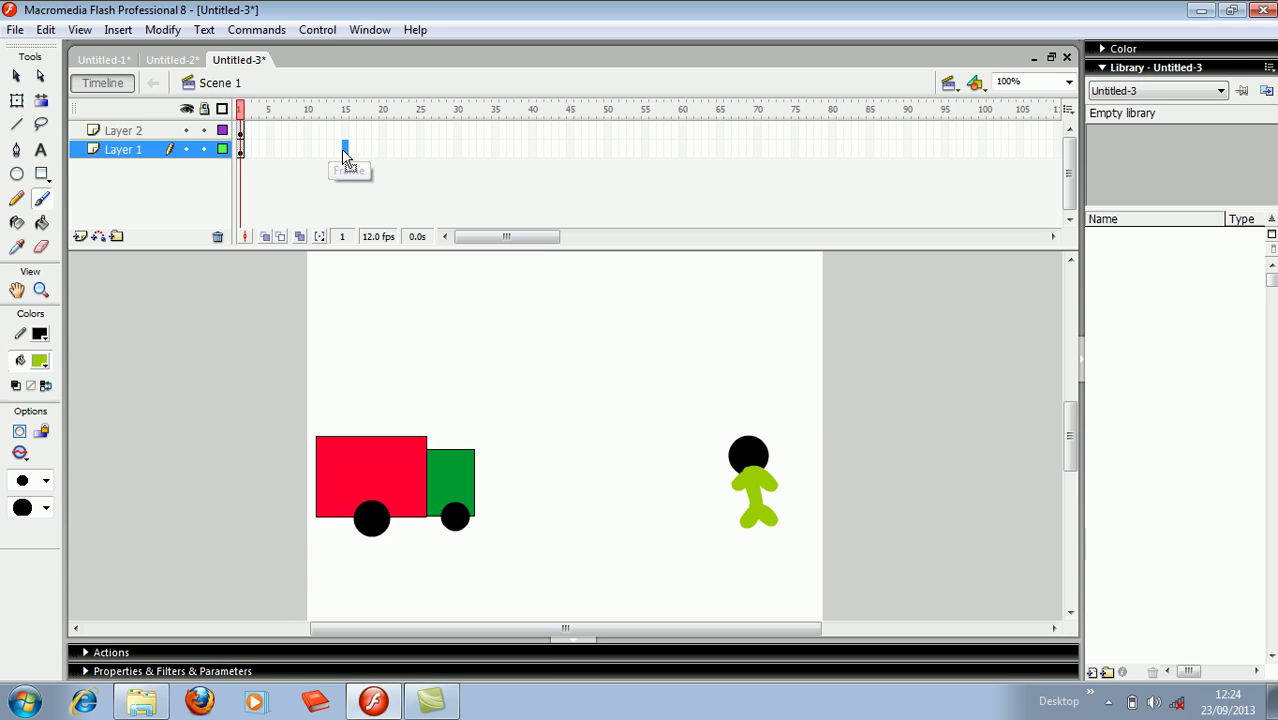
right_click(345, 148)
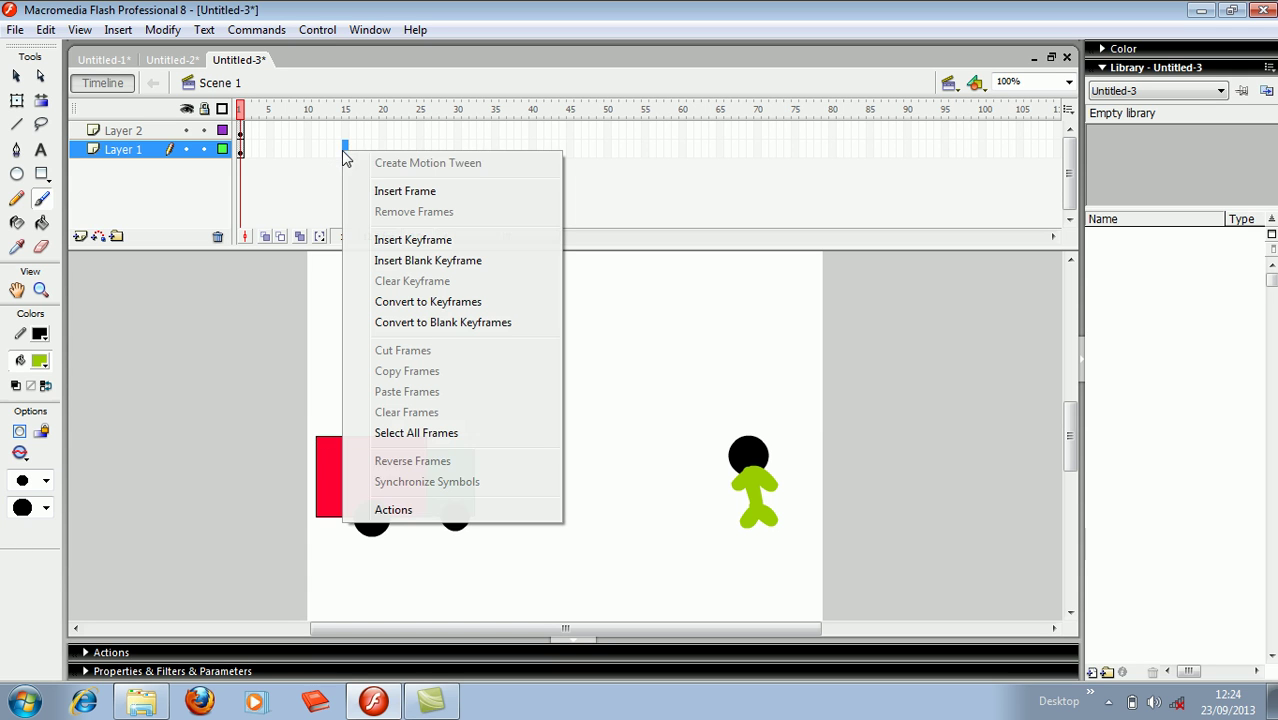
left_click(413, 240)
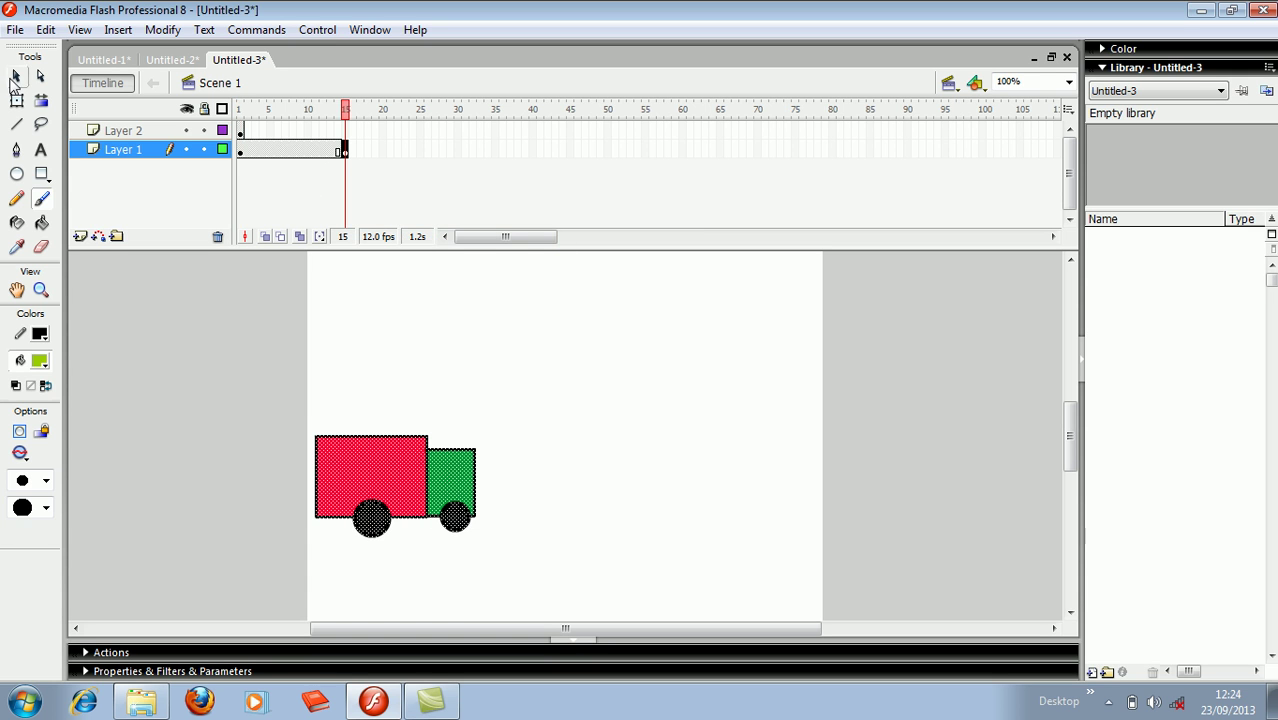
left_click(15, 79)
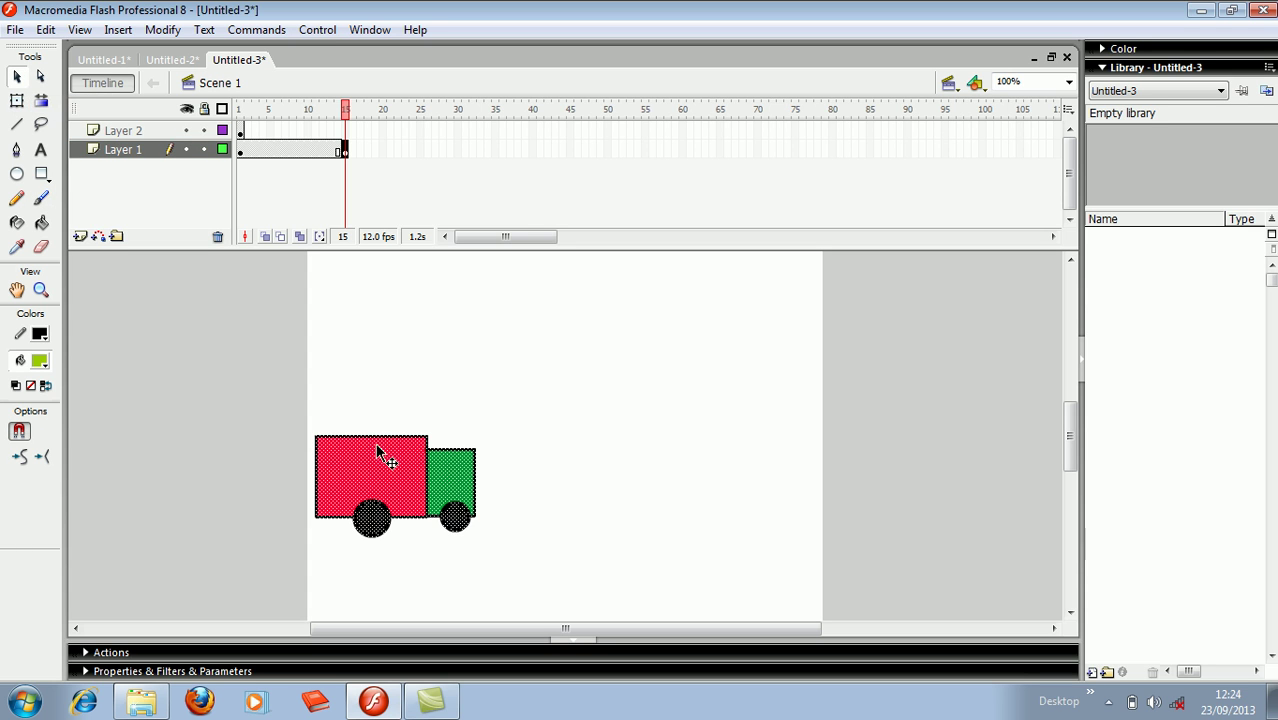
left_click_drag(380, 470, 444, 470)
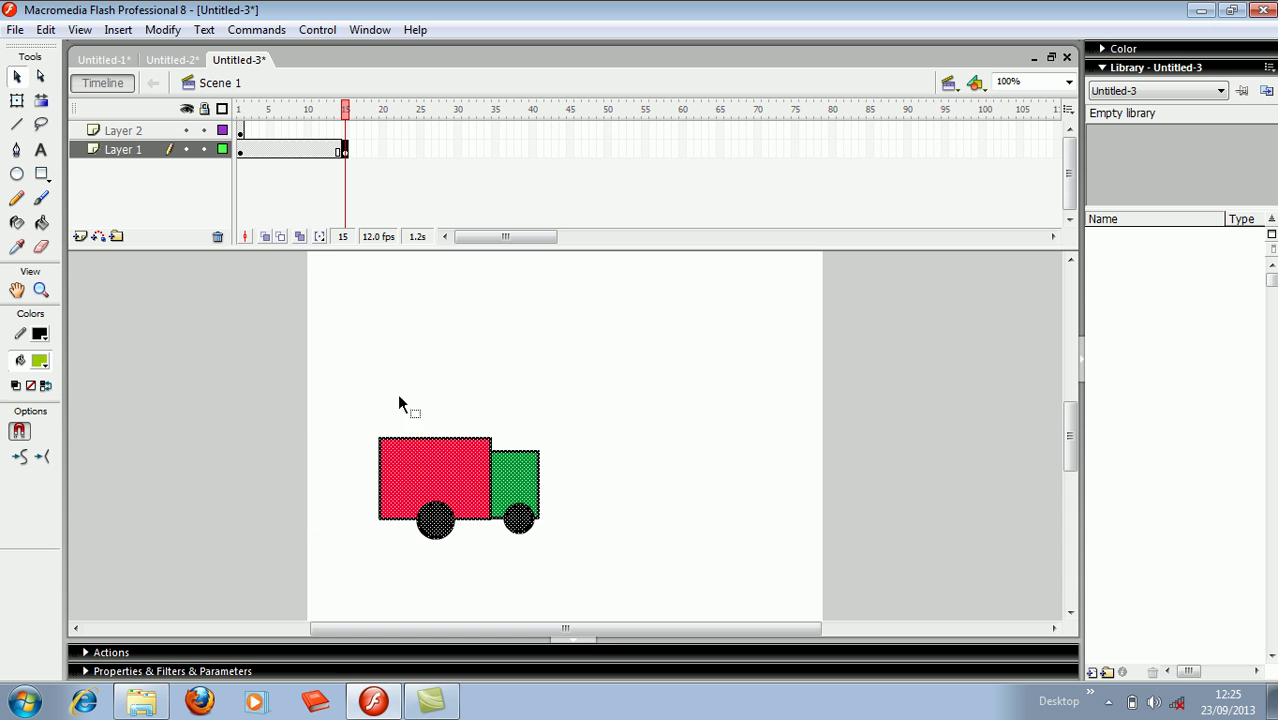
right_click(291, 148)
left_click(340, 160)
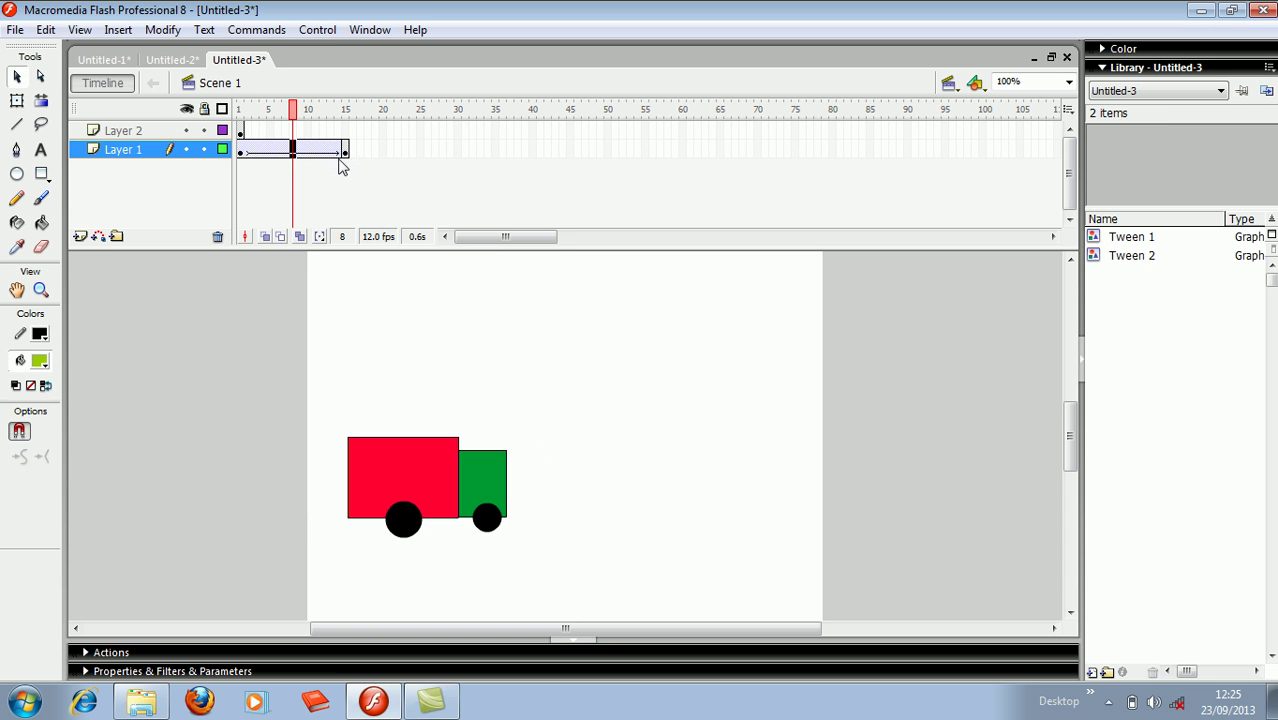
Insert a keyframe at frame 25 of Layer 1 with the truck nudged farther right, motion-tweened from frame 15
right_click(419, 149)
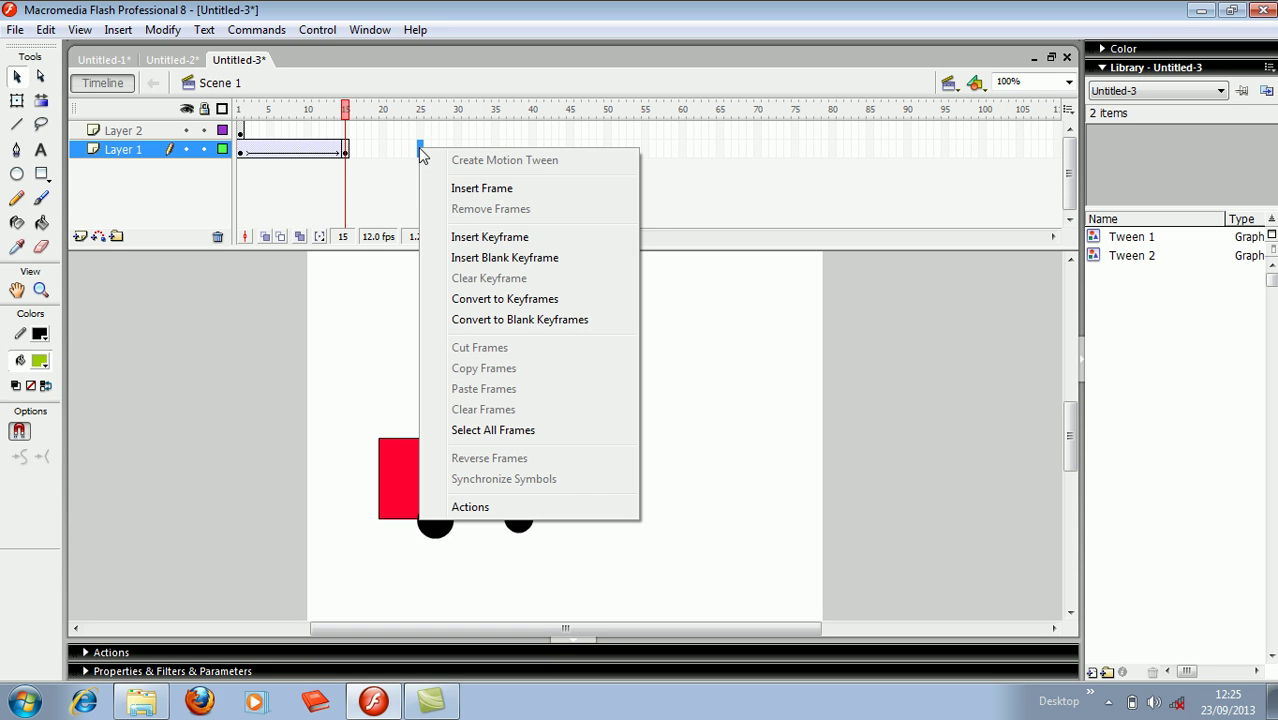
left_click(463, 240)
key("Right")
key("Right")
key("Right")
key("Right")
key("Right")
key("Right")
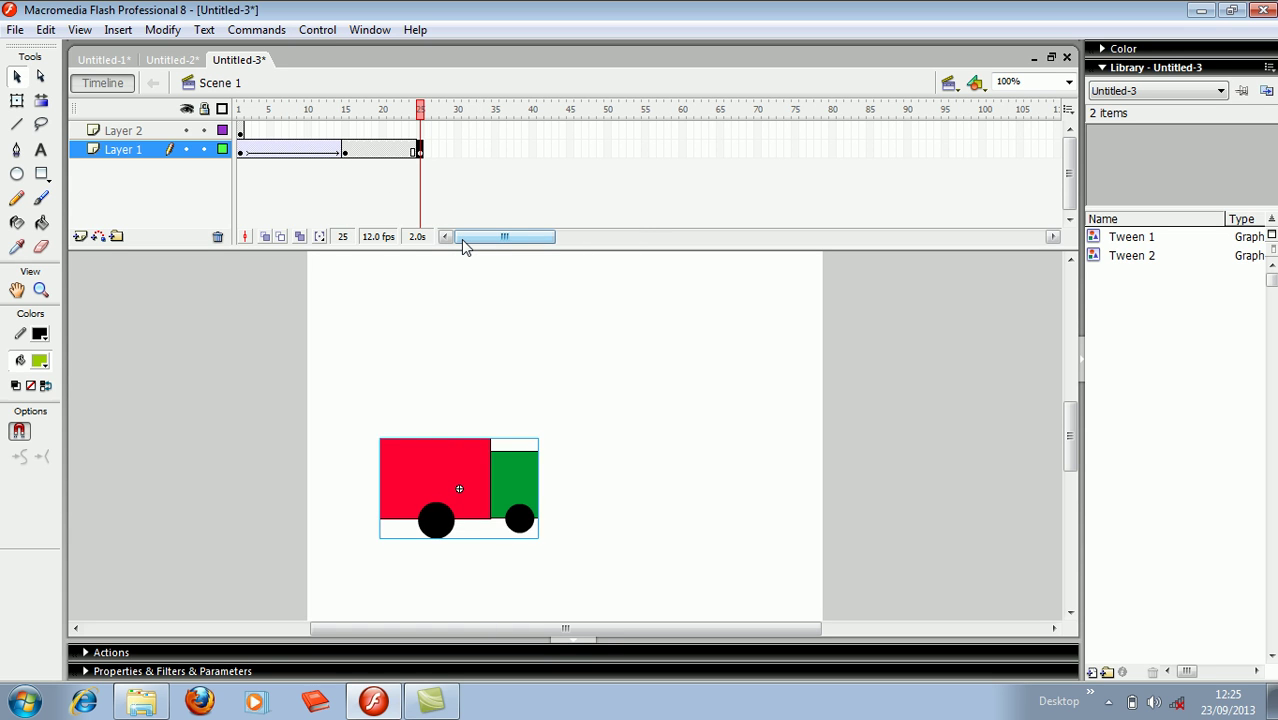
key("Right")
key("Right")
key("Right")
key("Right")
key("Right")
key("Right")
key("Right")
key("Right")
key("Right")
key("Right")
key("Right")
key("Right")
key("Right")
key("Right")
key("Right")
key("Right")
key("Right")
key("Right")
key("Right")
key("Right")
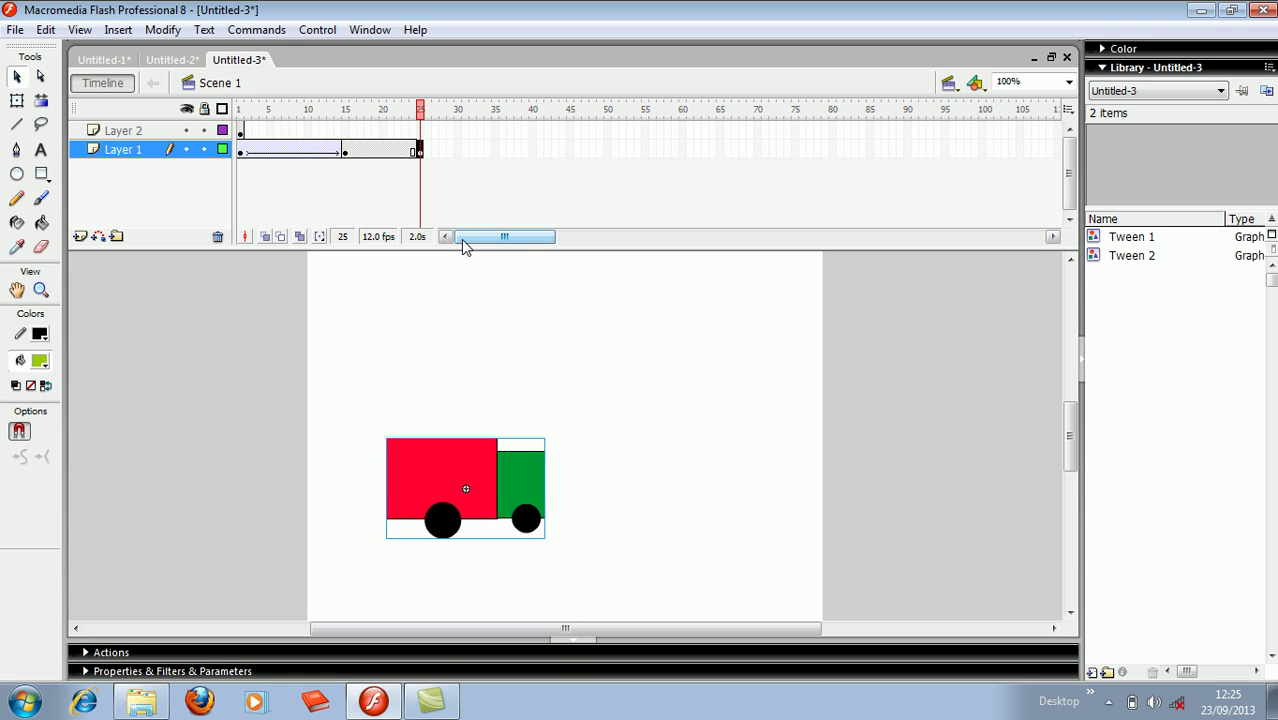
key("Right")
key("Right")
key("Right")
key("Right")
key("Right")
key("Right")
key("Right")
key("Right")
key("Right")
key("Right")
key("Right")
key("Right")
key("Right")
key("Right")
key("Right")
key("Right")
key("Right")
key("Right")
key("Right")
key("Right")
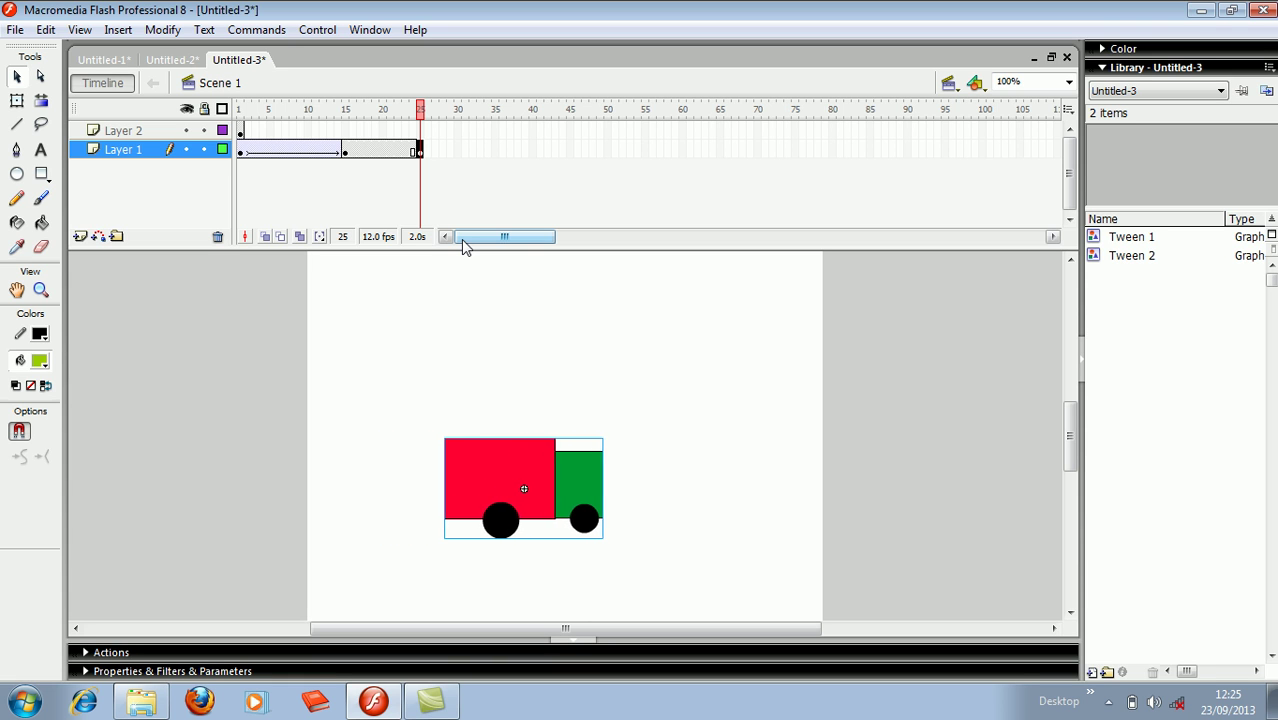
right_click(398, 152)
left_click(468, 163)
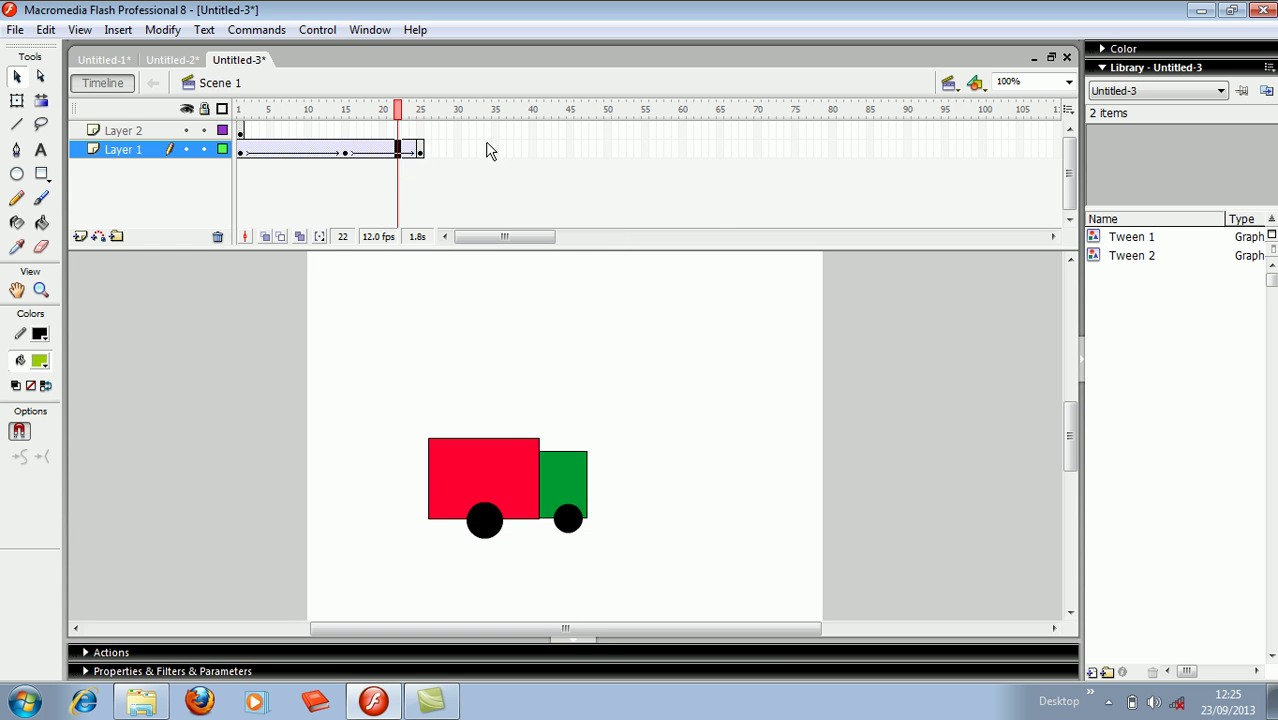
Insert a keyframe at frame 35 of Layer 1 with the truck moved farther right, motion-tweened from frame 25
left_click(495, 150)
right_click(495, 145)
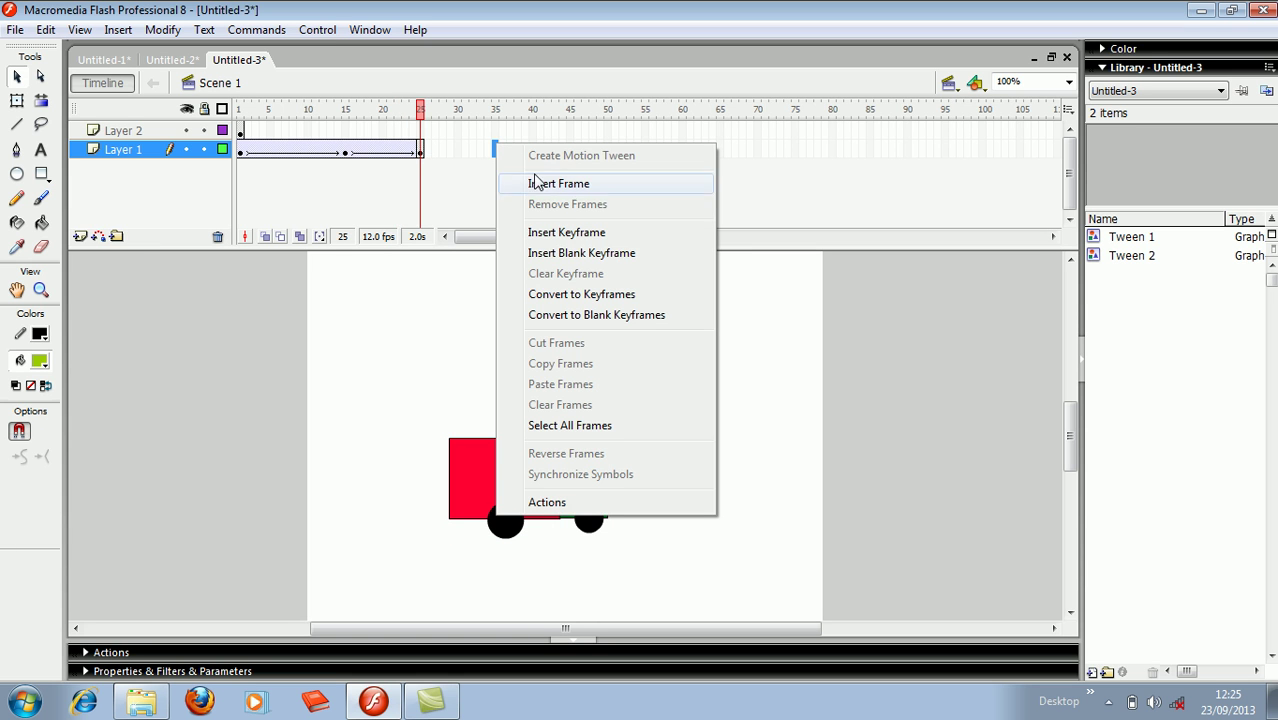
left_click(547, 233)
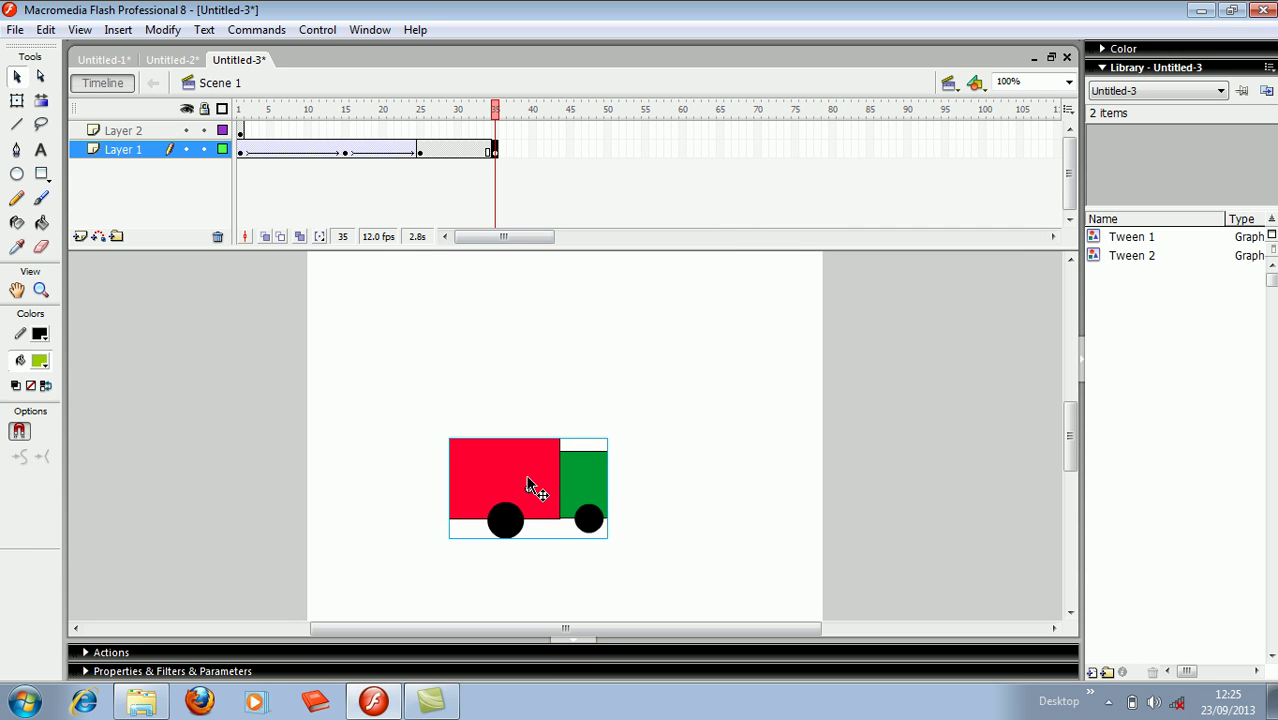
left_click_drag(531, 485, 584, 480)
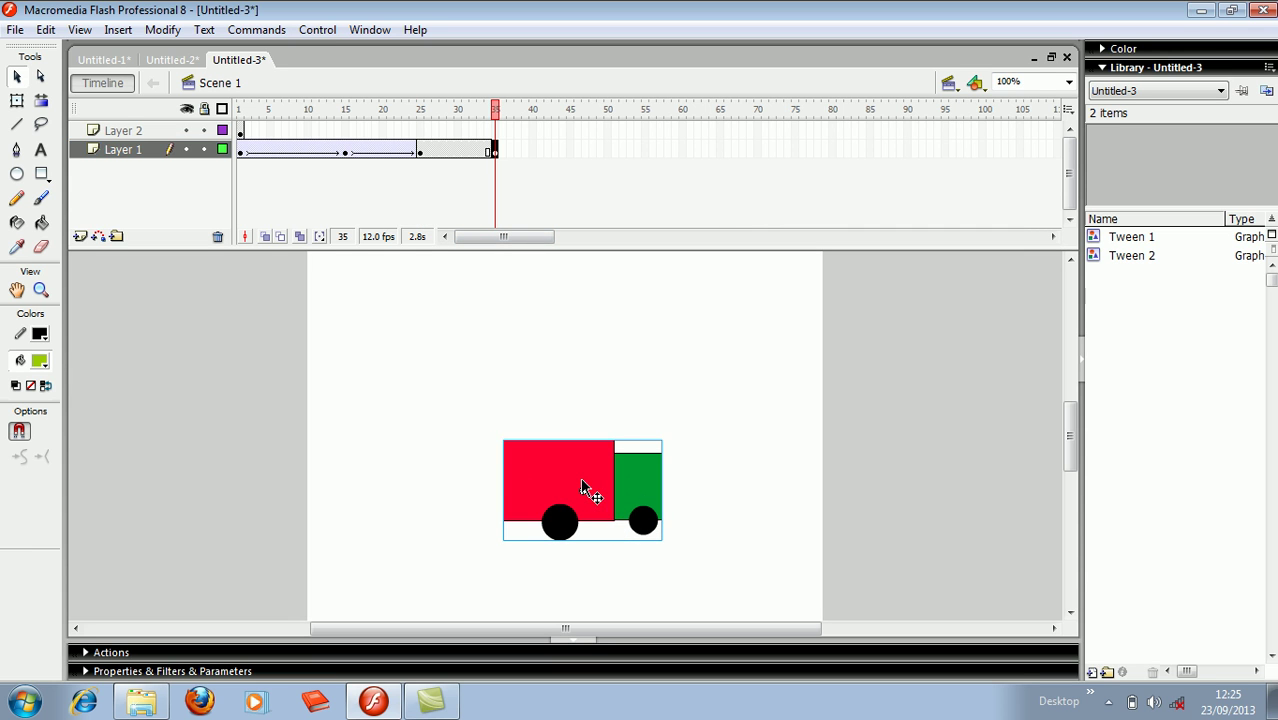
right_click(464, 151)
left_click(508, 165)
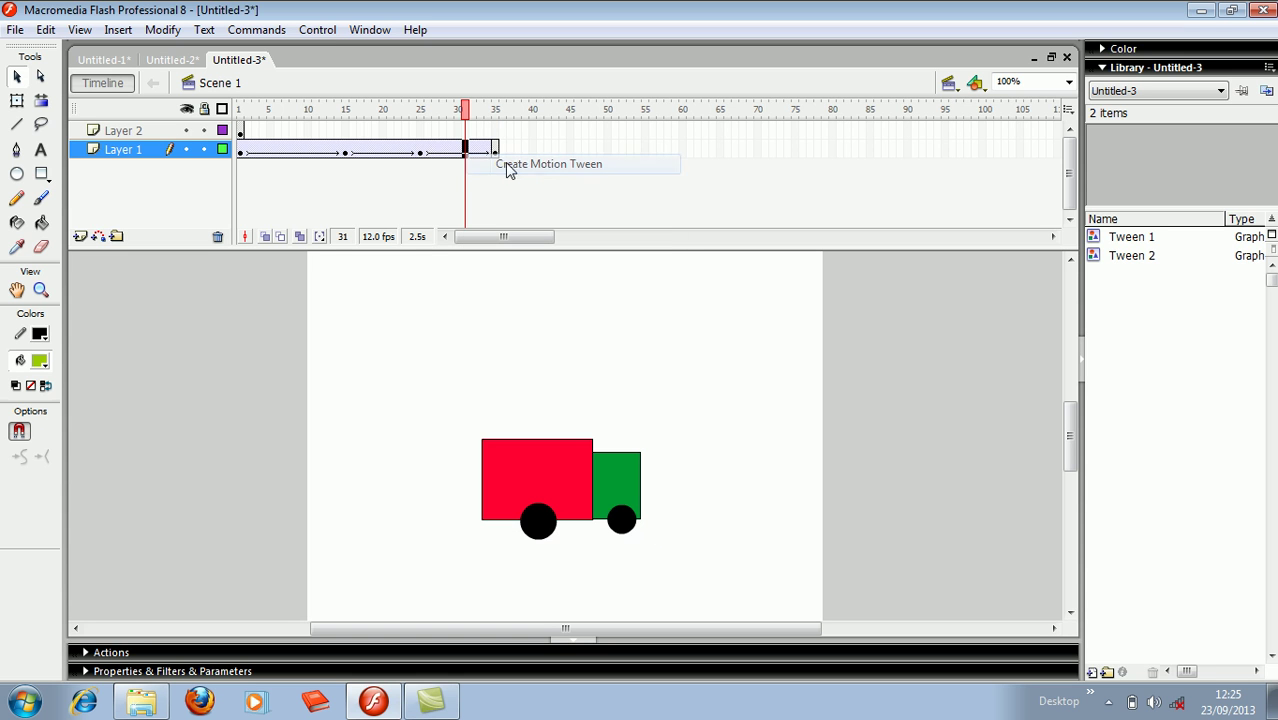
Insert a keyframe at frame 45 of Layer 1 with the truck moved closer to the figure's position, motion-tweened from frame 35
right_click(571, 150)
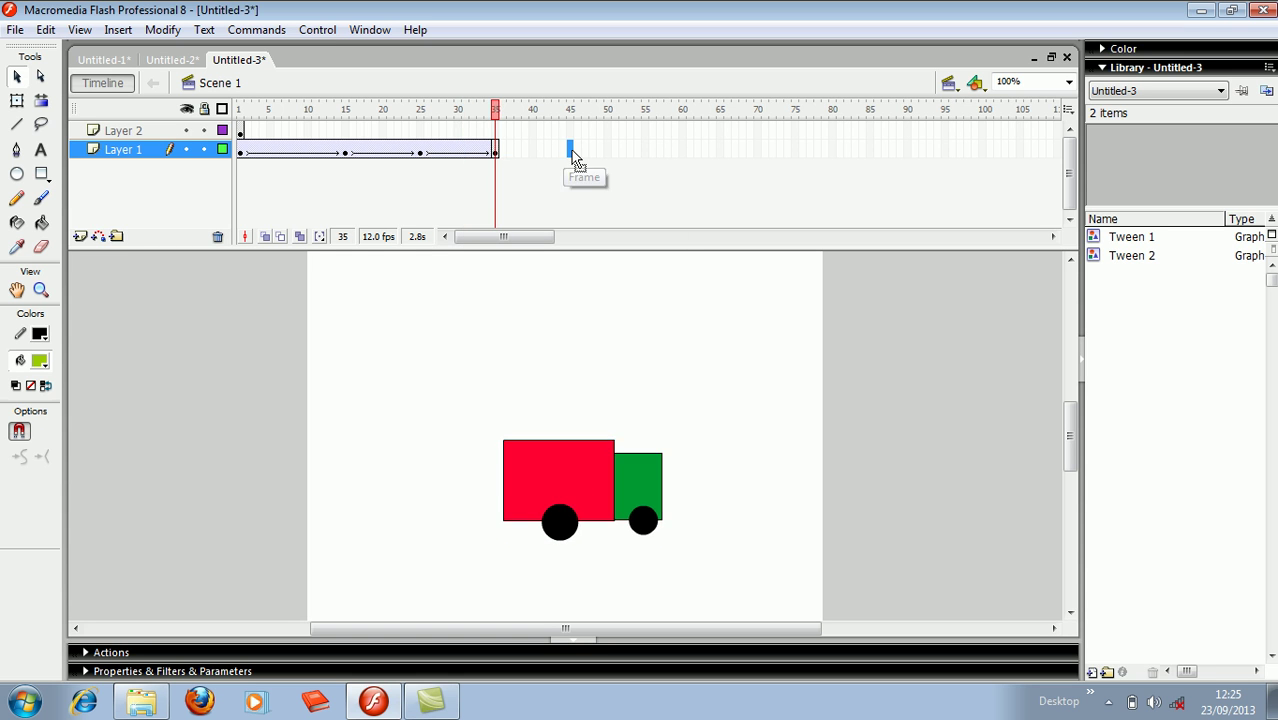
left_click(624, 242)
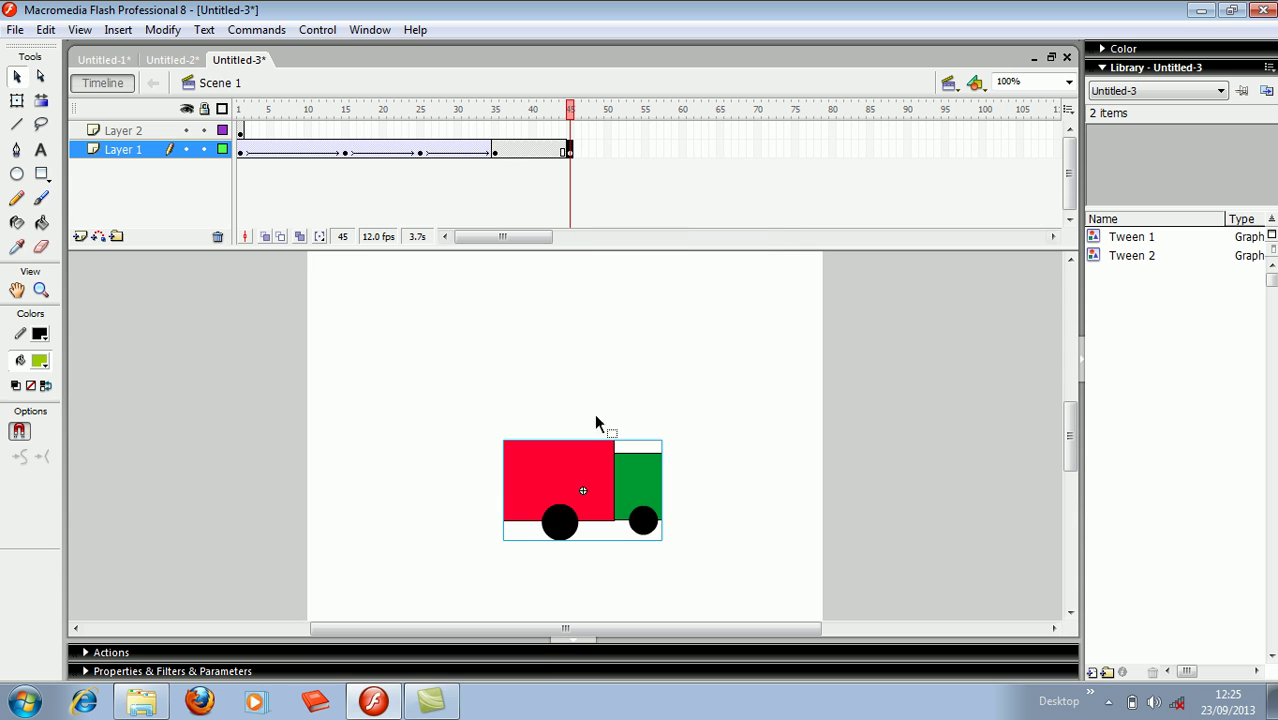
left_click_drag(590, 492, 640, 492)
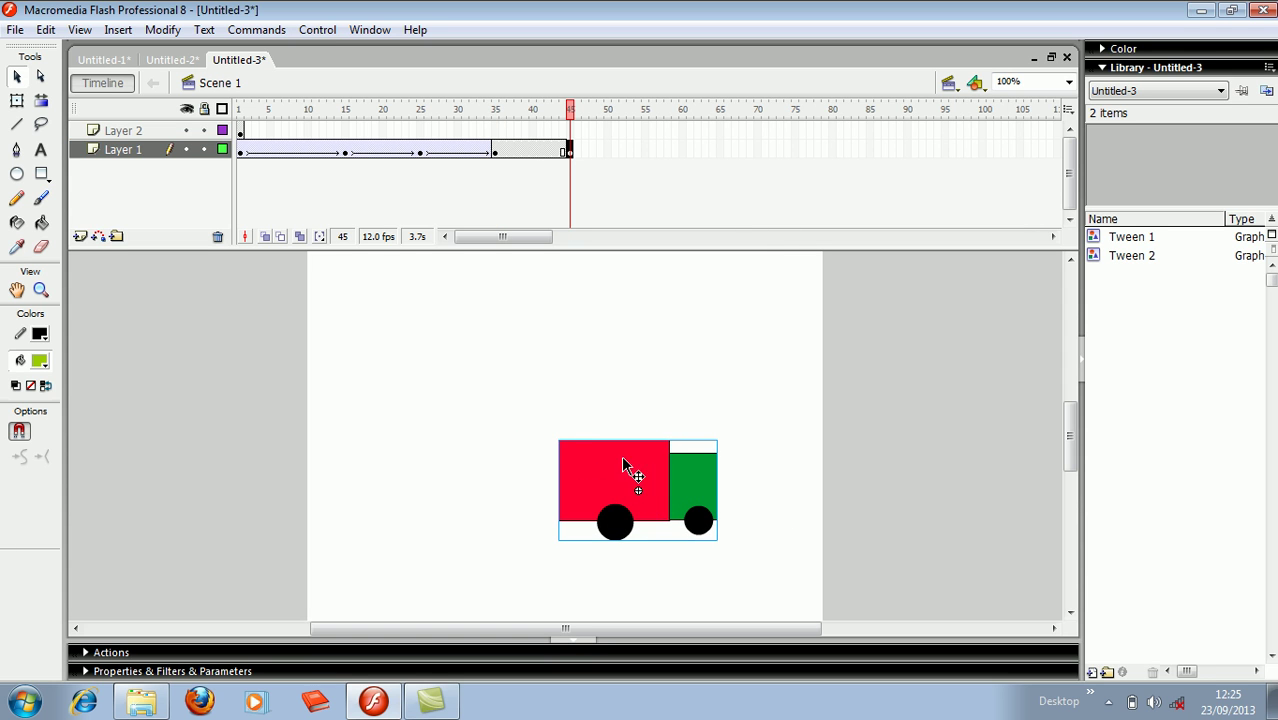
right_click(533, 151)
left_click(600, 161)
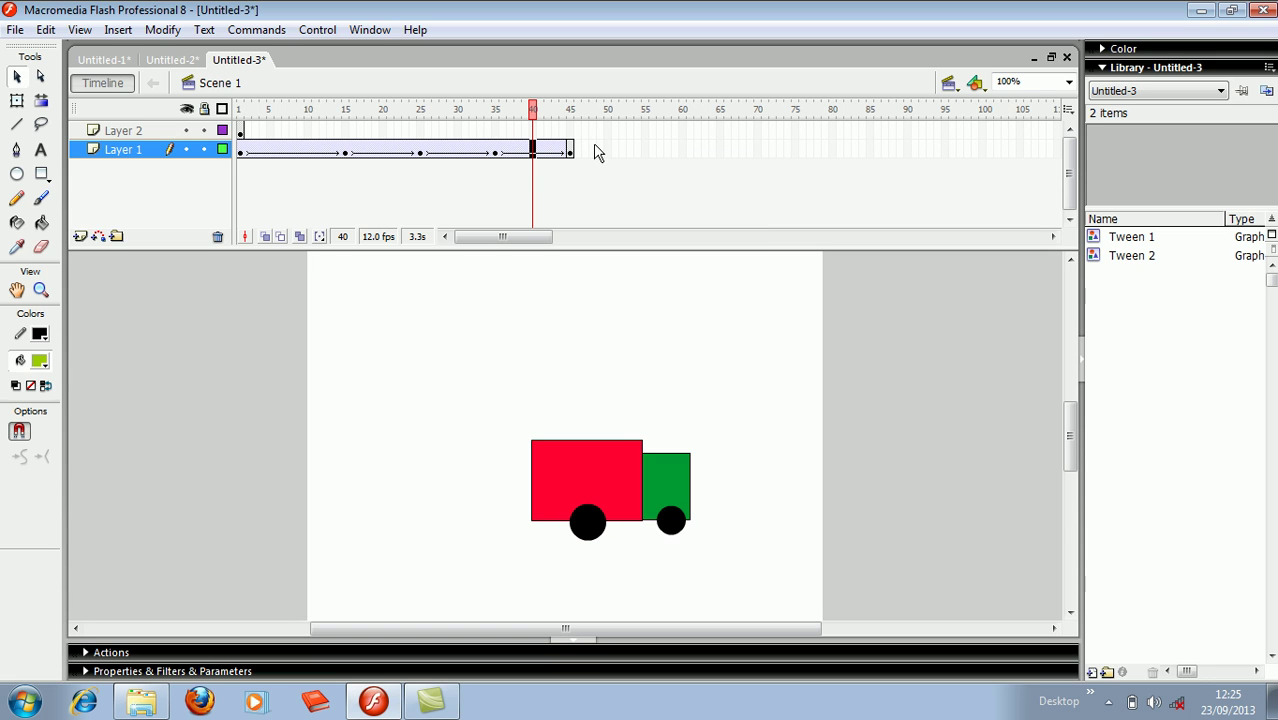
Insert a keyframe at frame 55 of Layer 1 with the truck moved slightly farther right, motion-tweened from frame 45
right_click(645, 150)
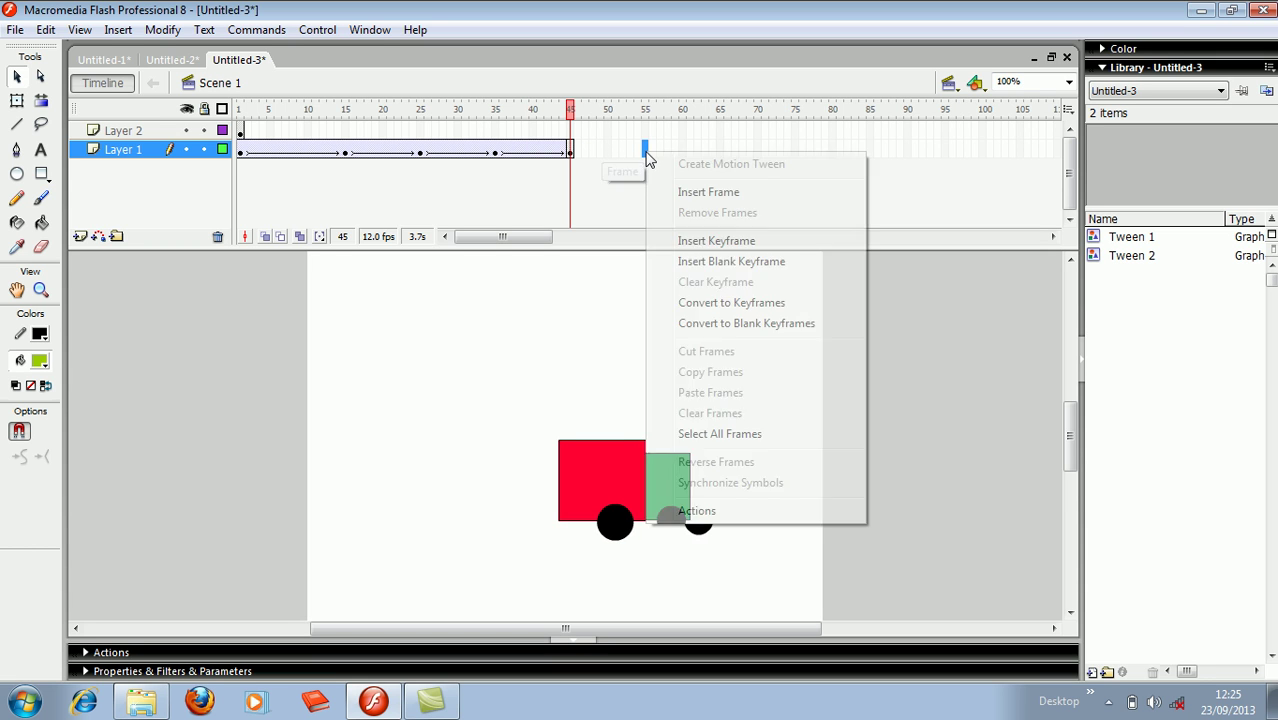
left_click(684, 241)
left_click_drag(653, 491, 669, 473)
scroll(672, 480, "up", 5)
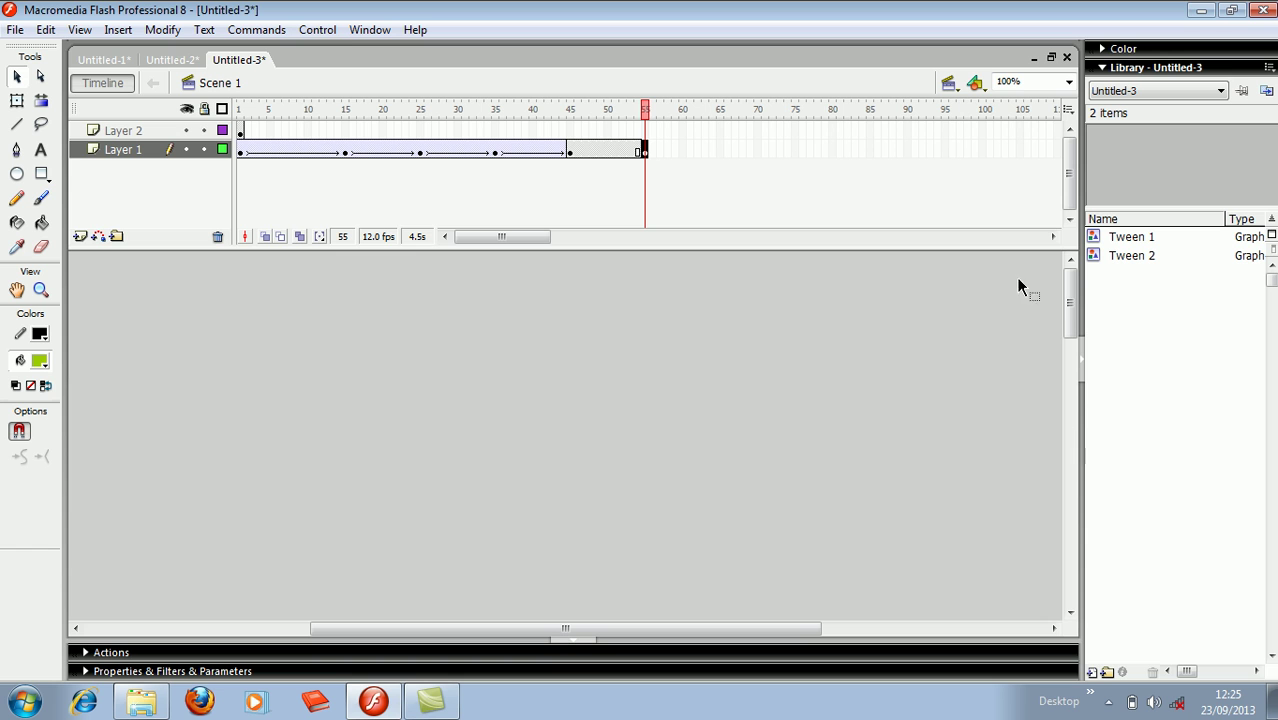
left_click_drag(1067, 316, 1072, 466)
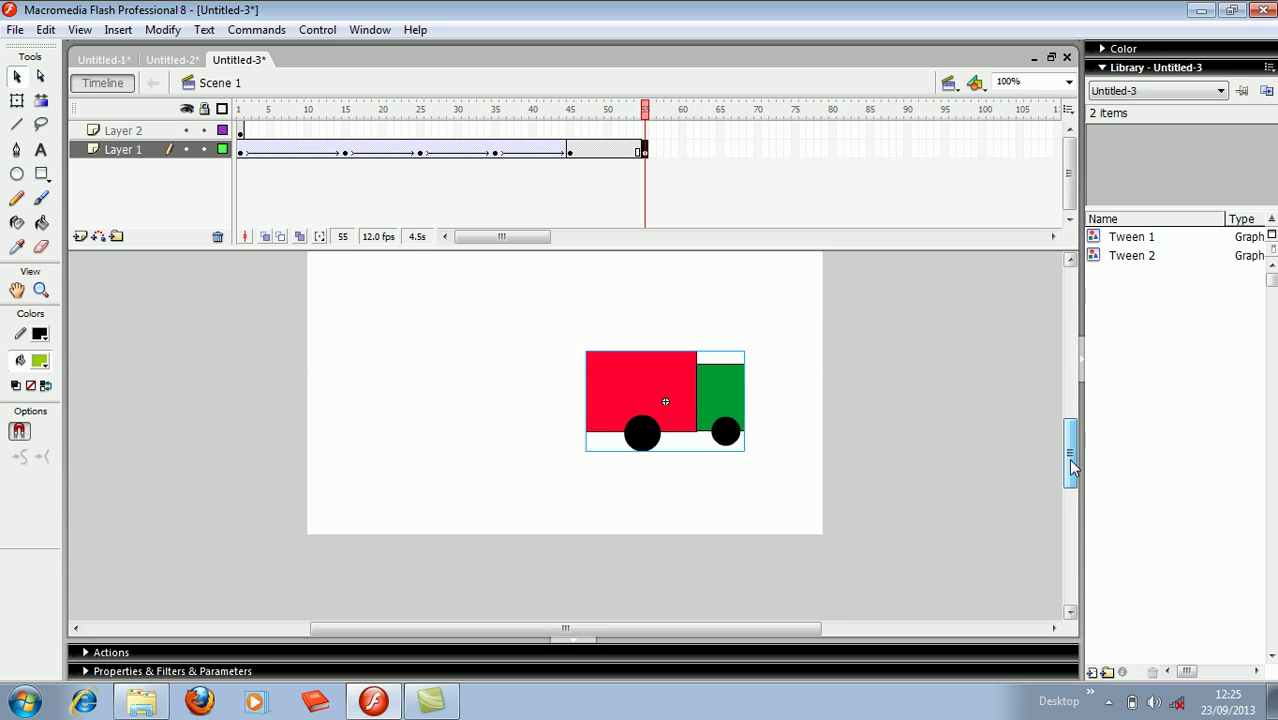
right_click(596, 152)
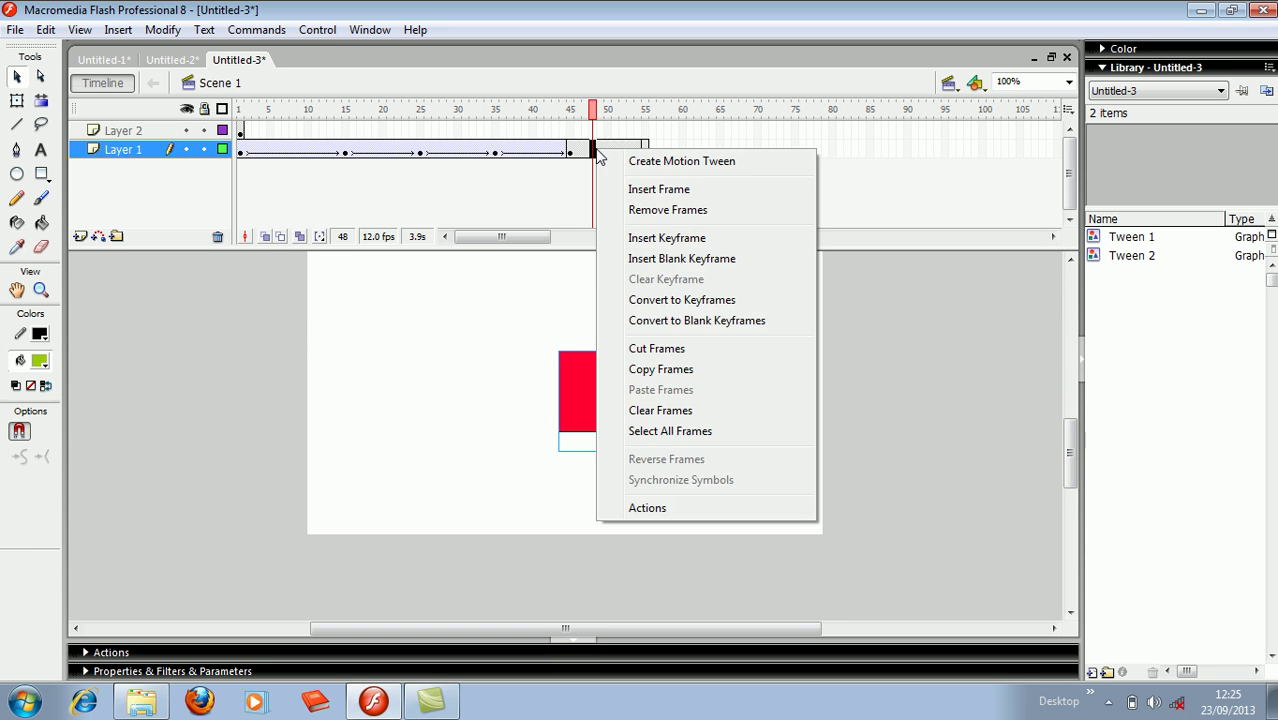
left_click(661, 170)
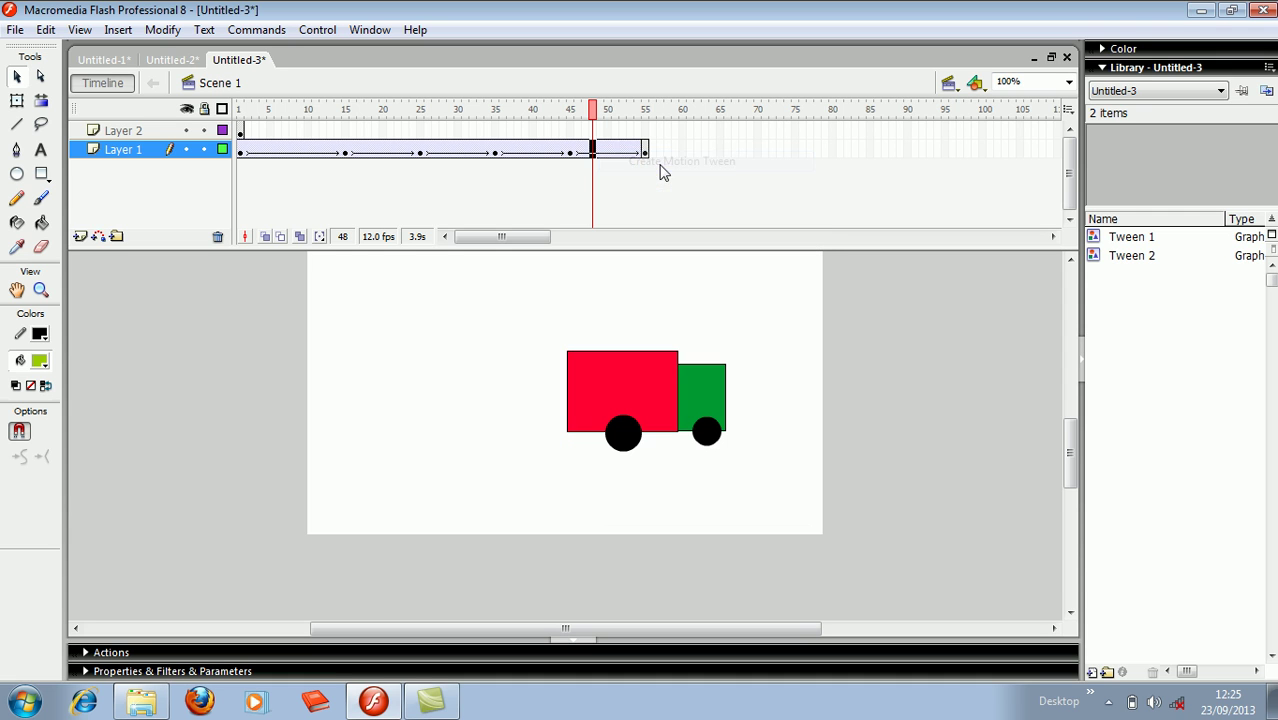
Insert a keyframe at frame 15 of Layer 2 with the figure moved up and left toward the truck, motion-tweened from frame 1
left_click(120, 131)
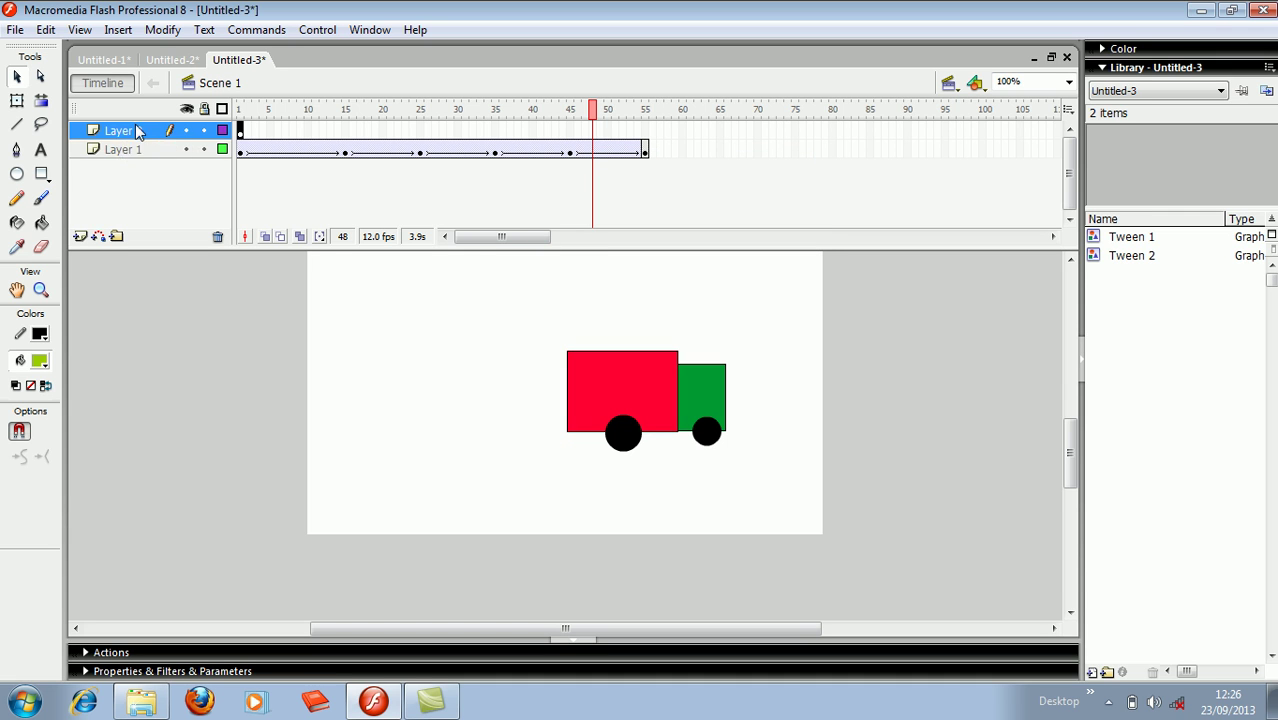
right_click(345, 131)
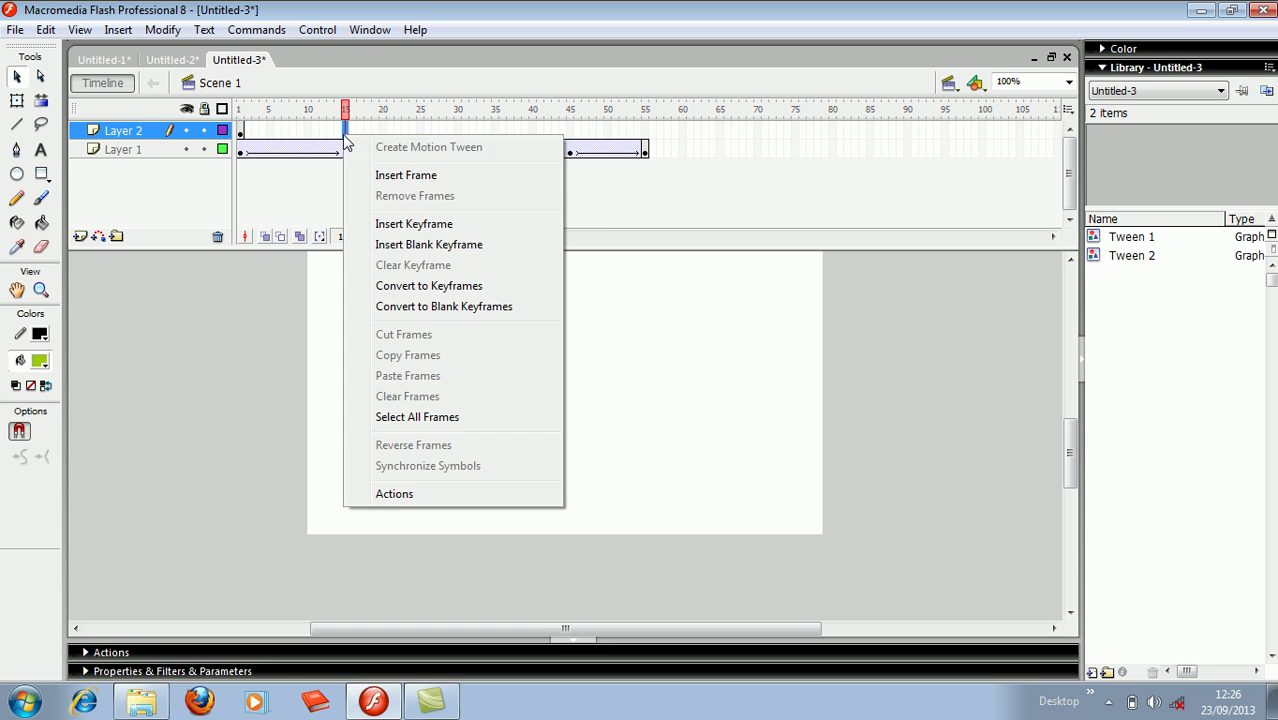
left_click(393, 229)
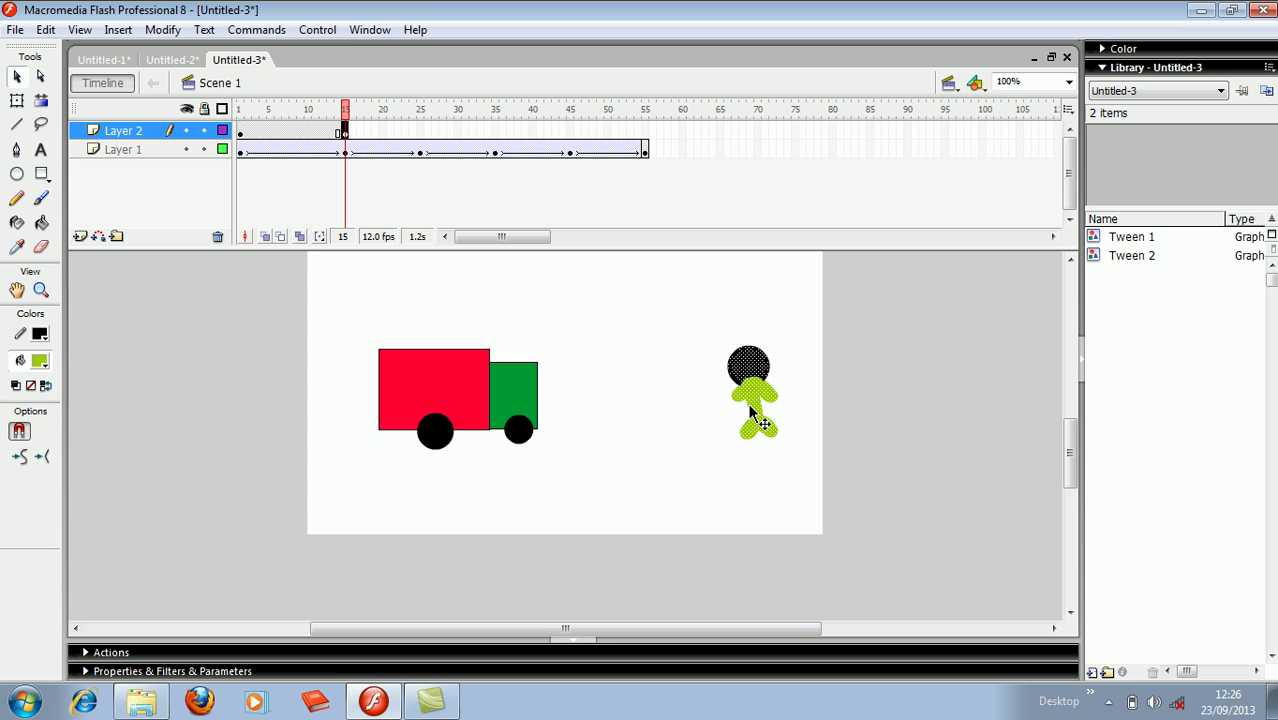
left_click_drag(750, 405, 638, 327)
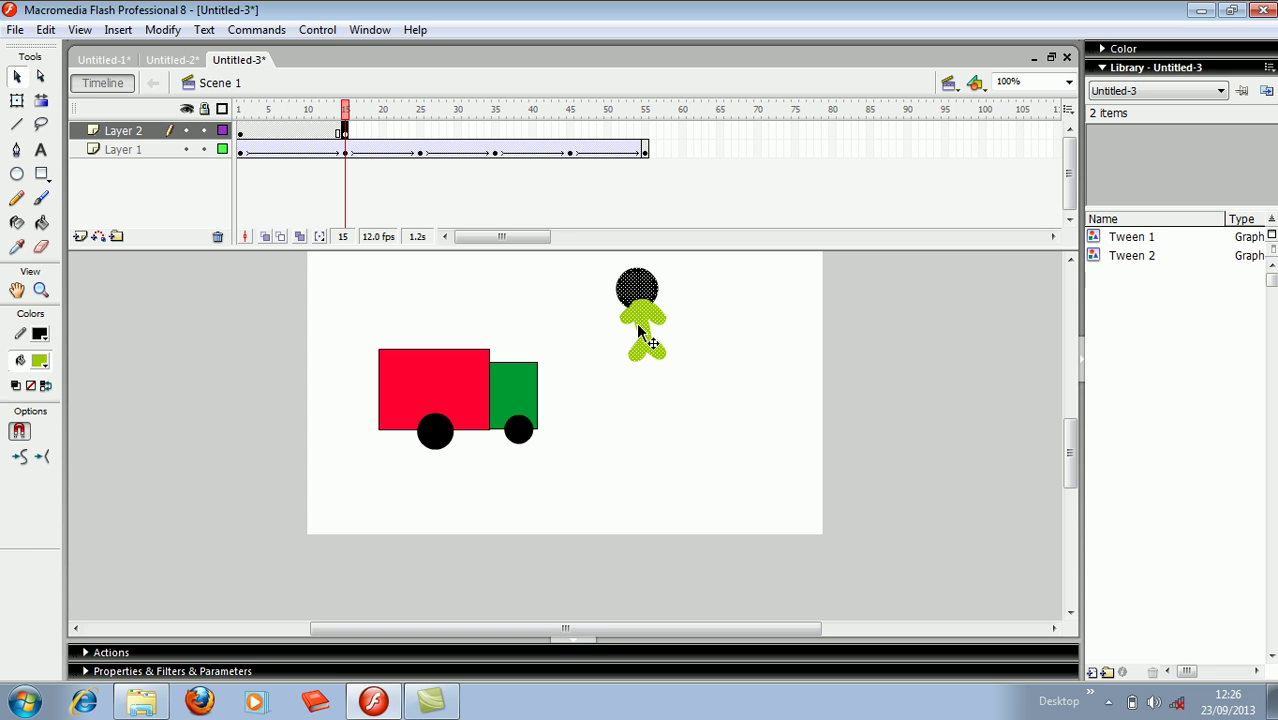
right_click(288, 131)
left_click(323, 139)
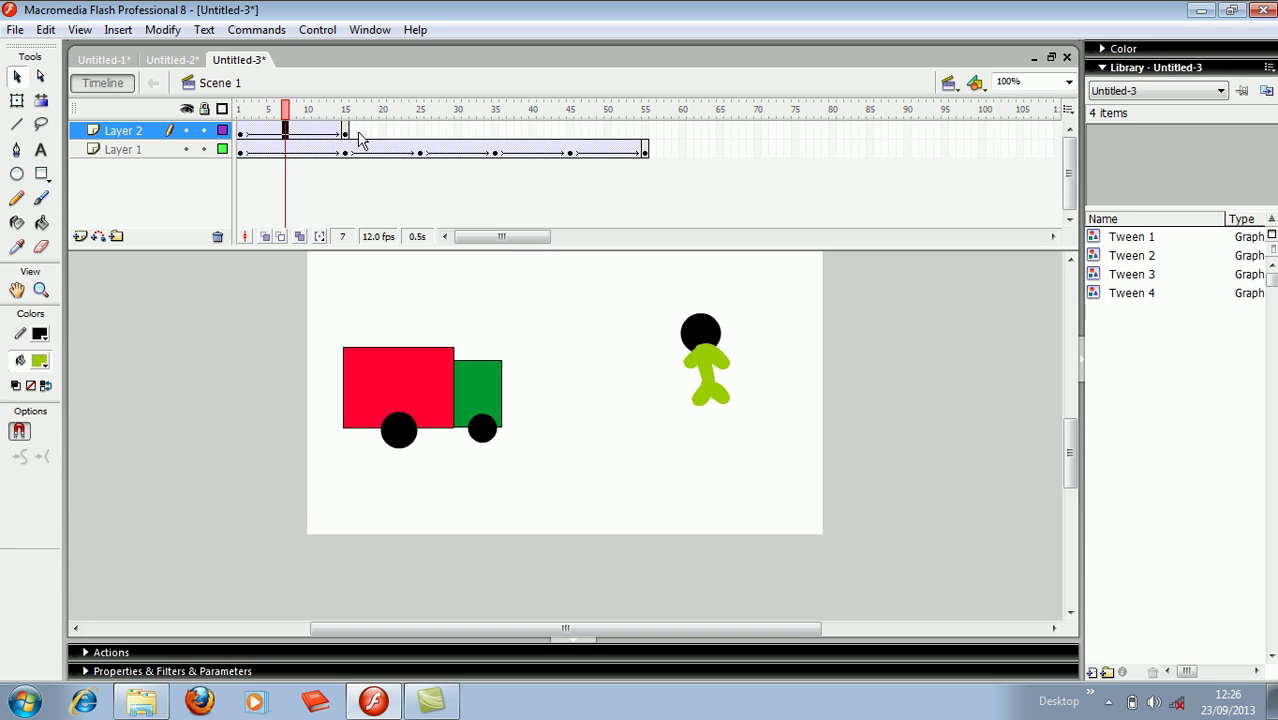
Insert a keyframe at frame 25 of Layer 2 with the figure moved left above the truck's red box, motion-tweened from frame 15
right_click(420, 133)
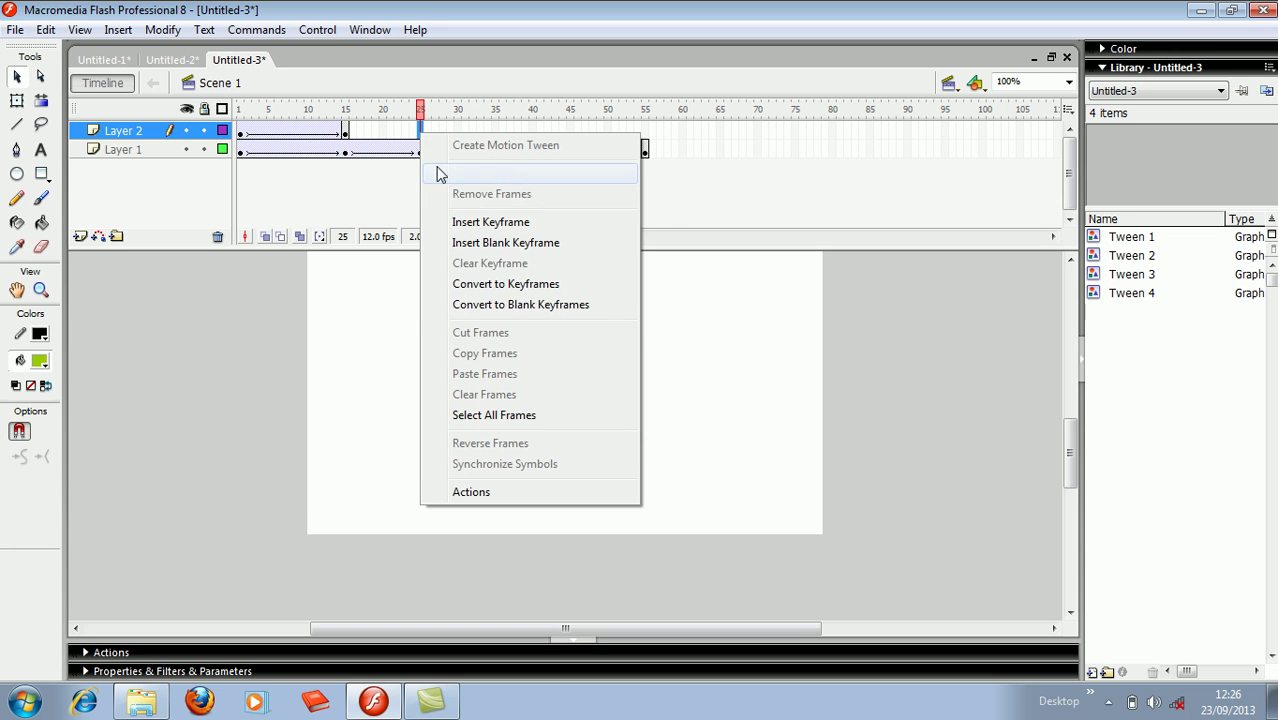
left_click(458, 223)
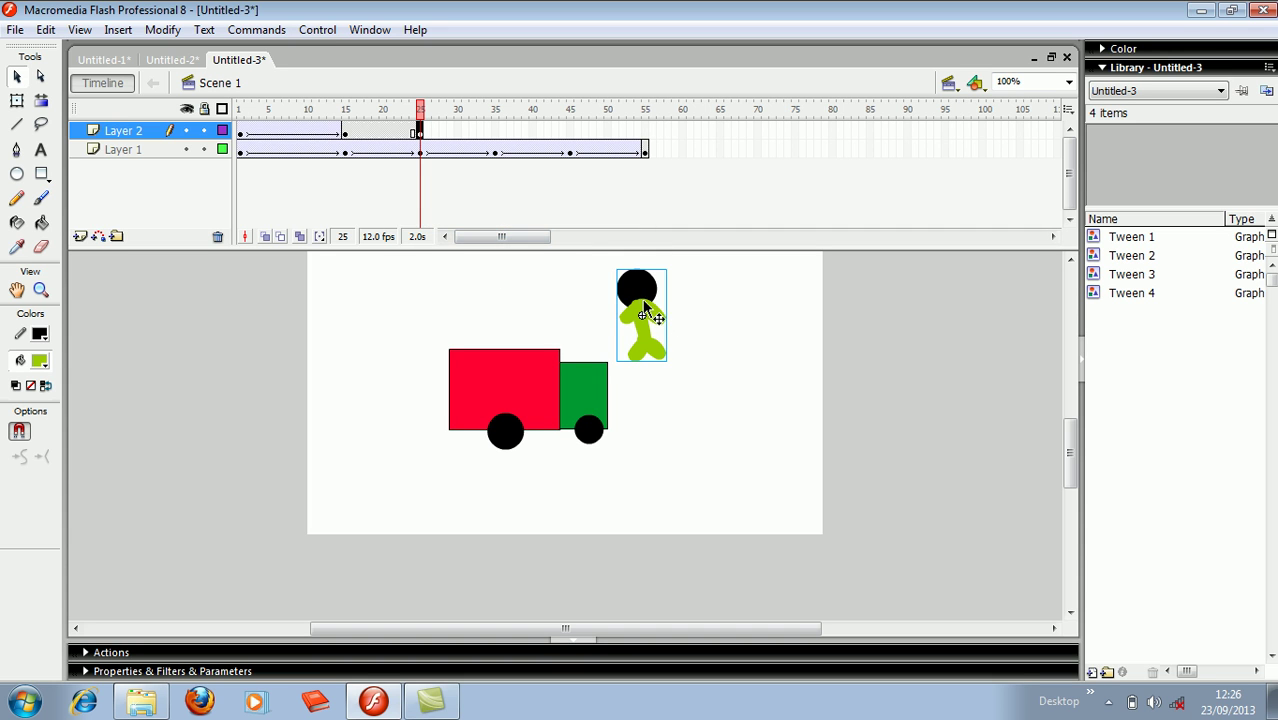
left_click_drag(634, 299, 505, 283)
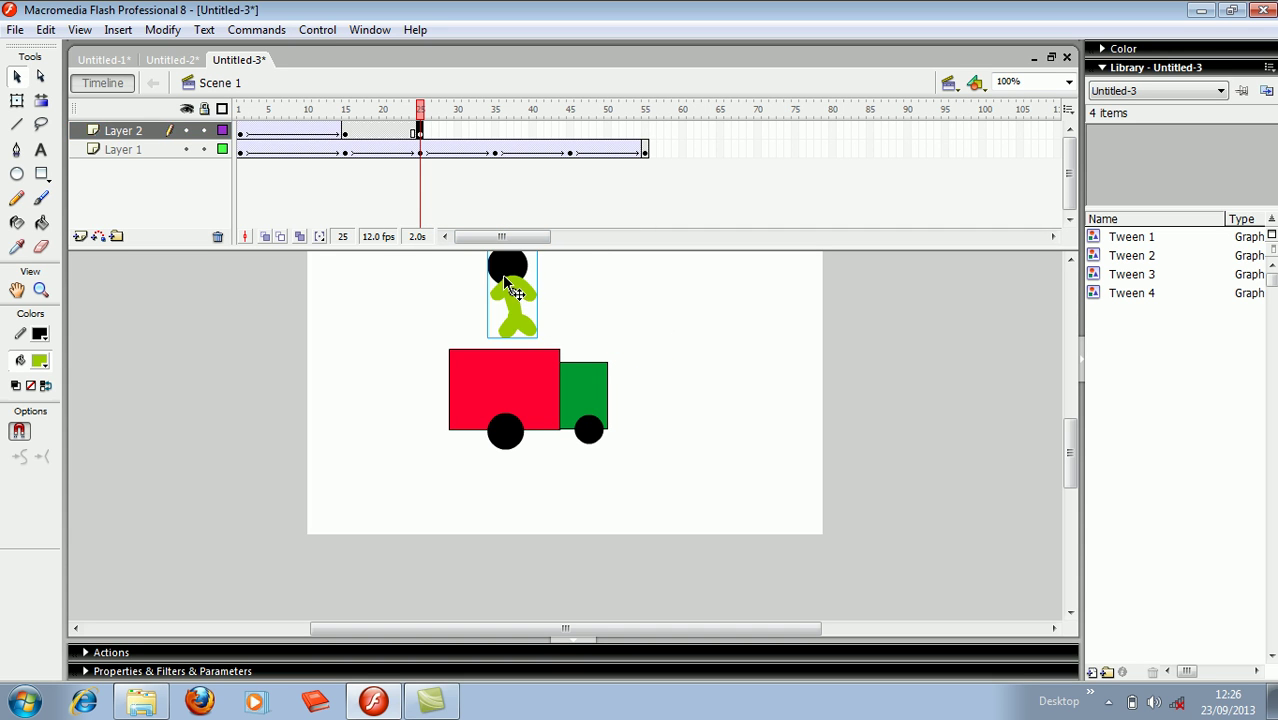
right_click(384, 127)
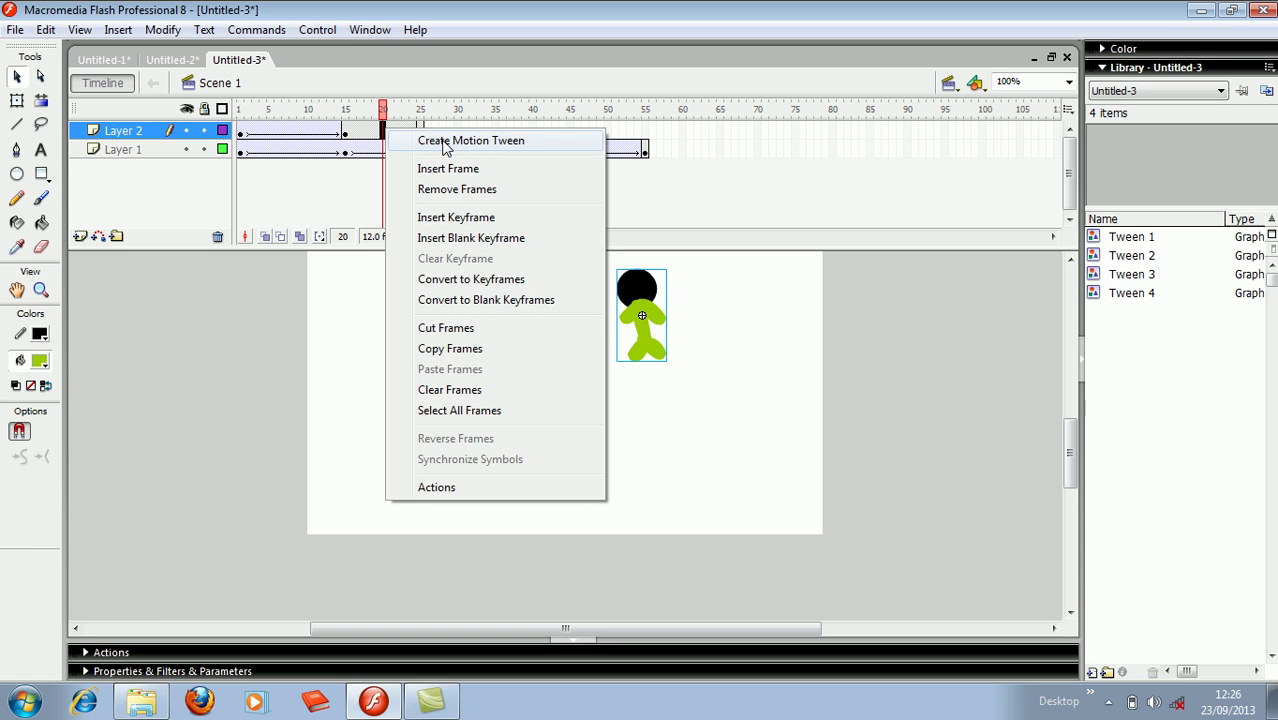
left_click(446, 141)
Insert a keyframe at frame 35 of Layer 2 with the figure moved left and slightly down behind the truck, motion-tweened from frame 25
right_click(494, 128)
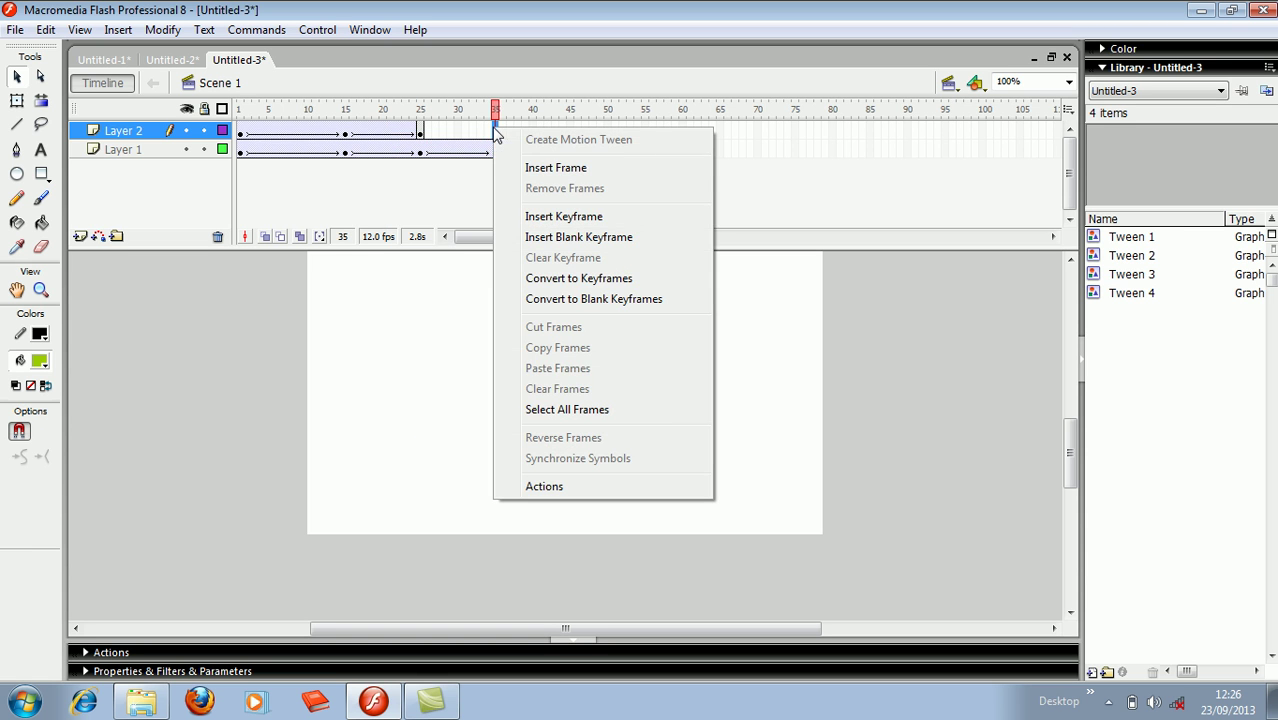
left_click(547, 218)
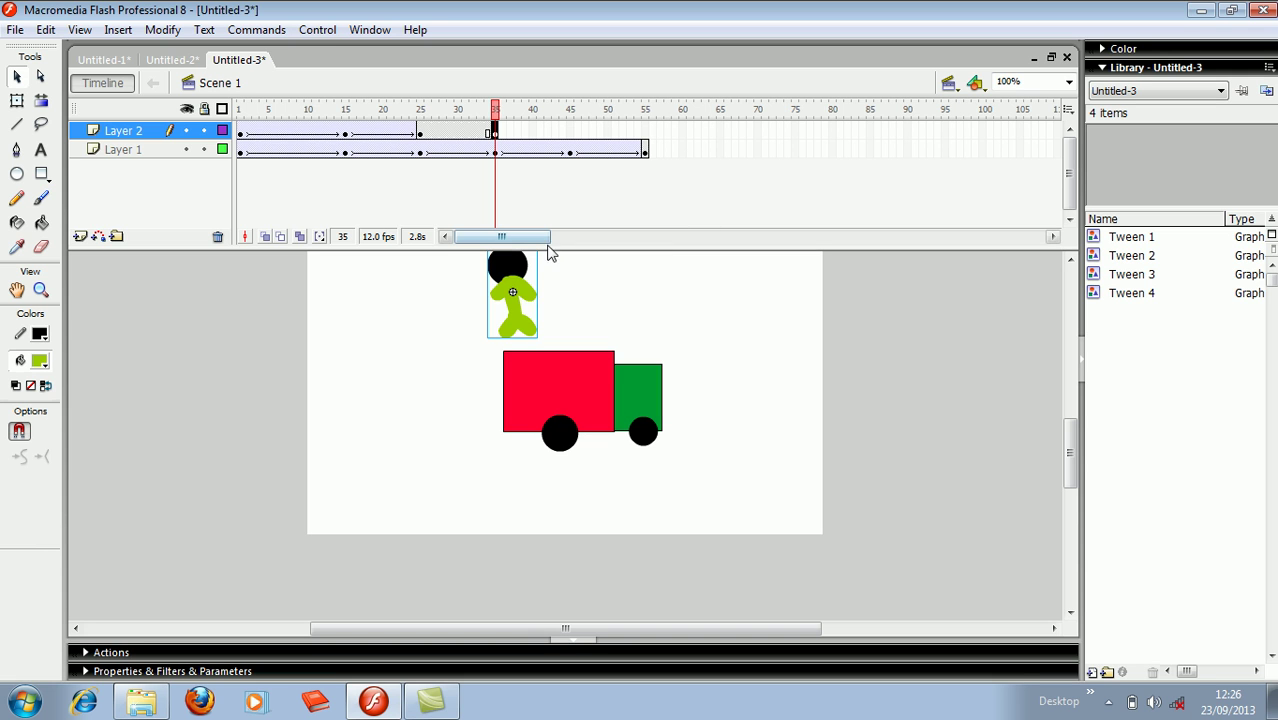
left_click_drag(505, 283, 430, 314)
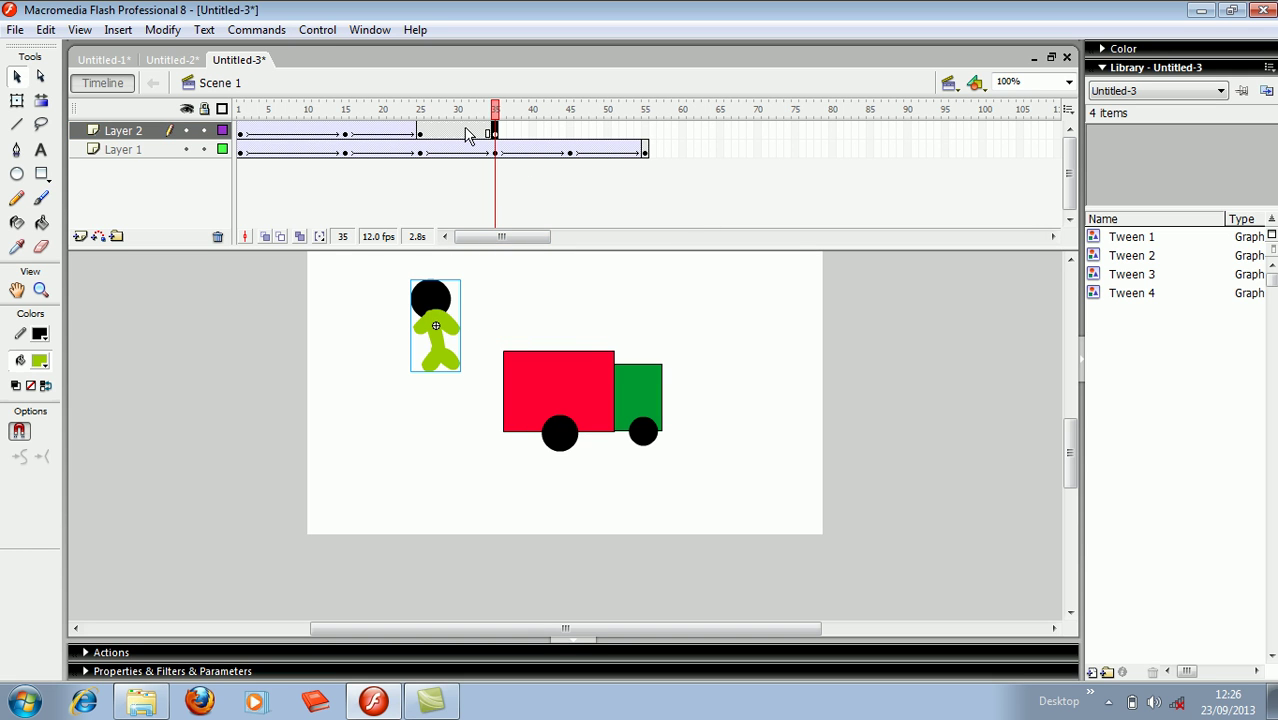
right_click(463, 131)
left_click(513, 142)
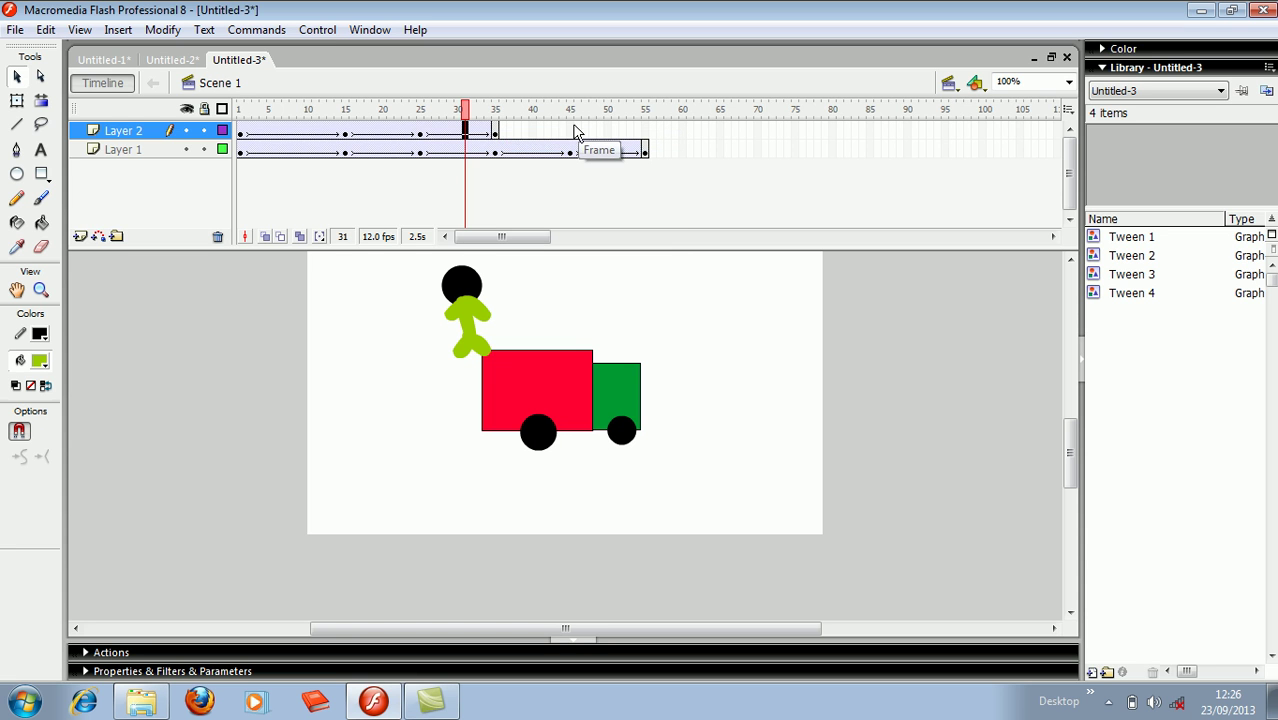
Insert a keyframe at frame 45 of Layer 2 with the figure lowered to the truck's level farther left, motion-tweened from frame 35
right_click(570, 131)
left_click(641, 218)
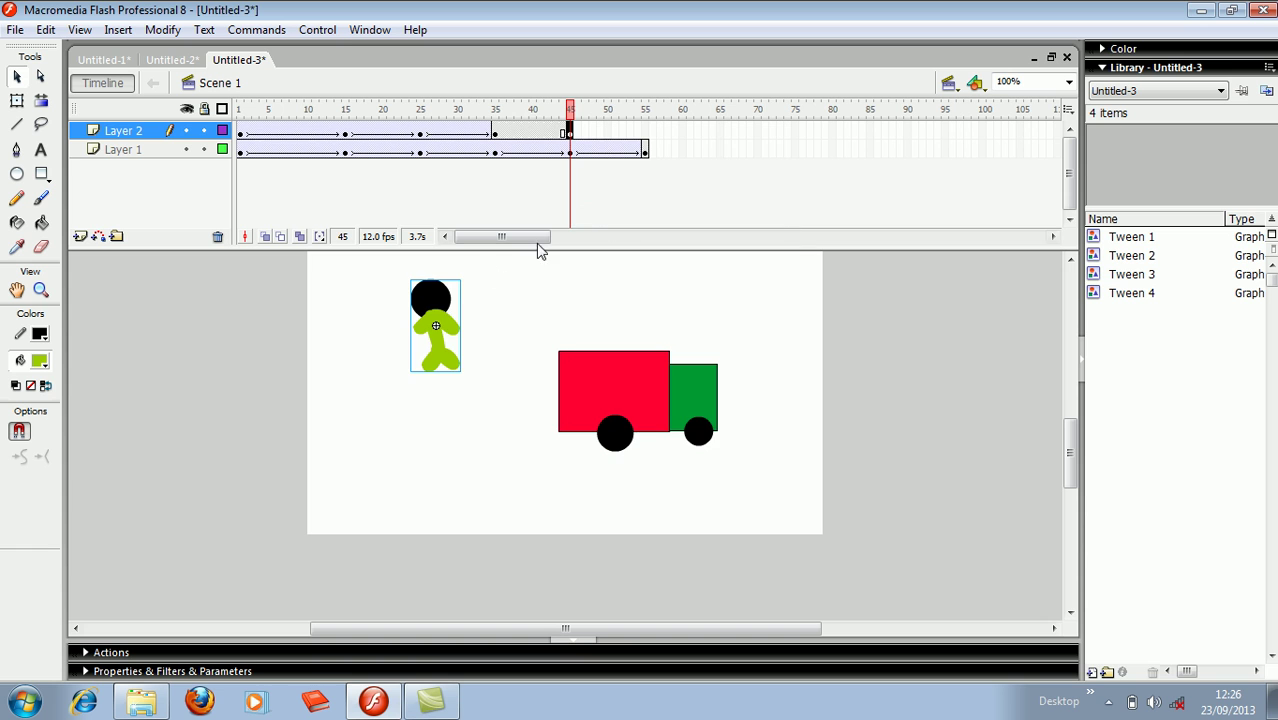
left_click_drag(420, 322, 364, 392)
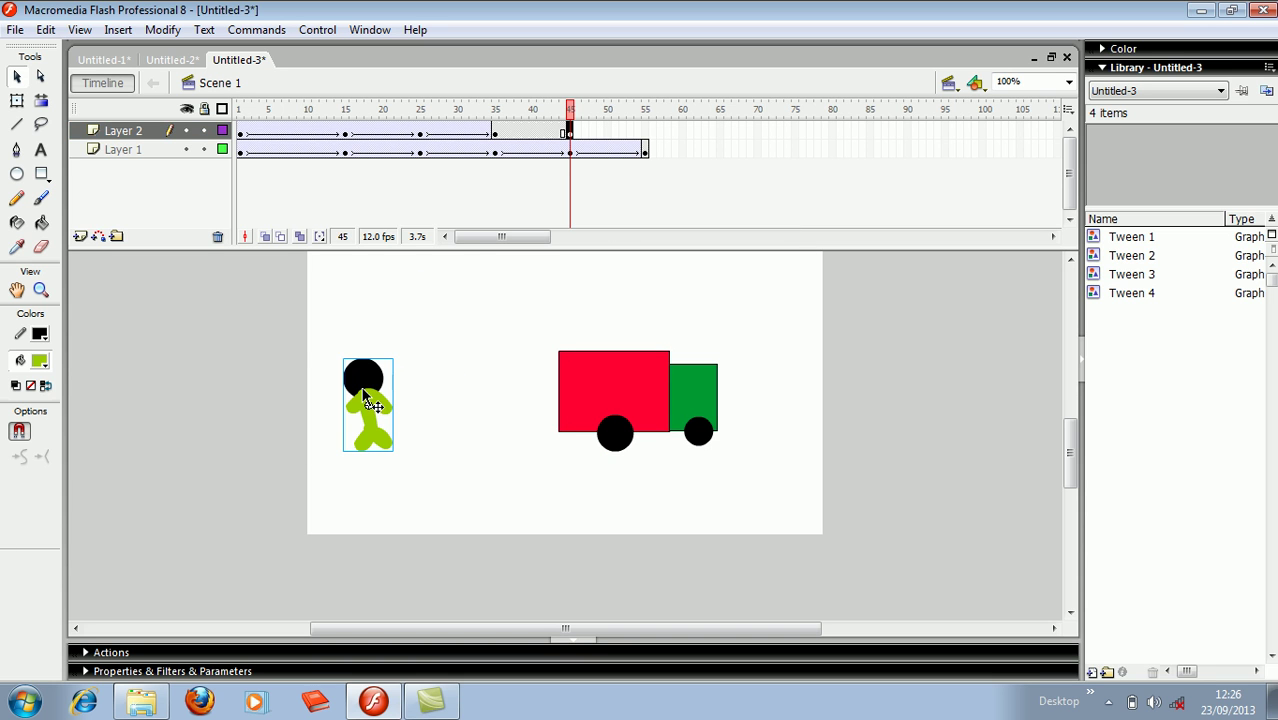
right_click(533, 140)
left_click(570, 143)
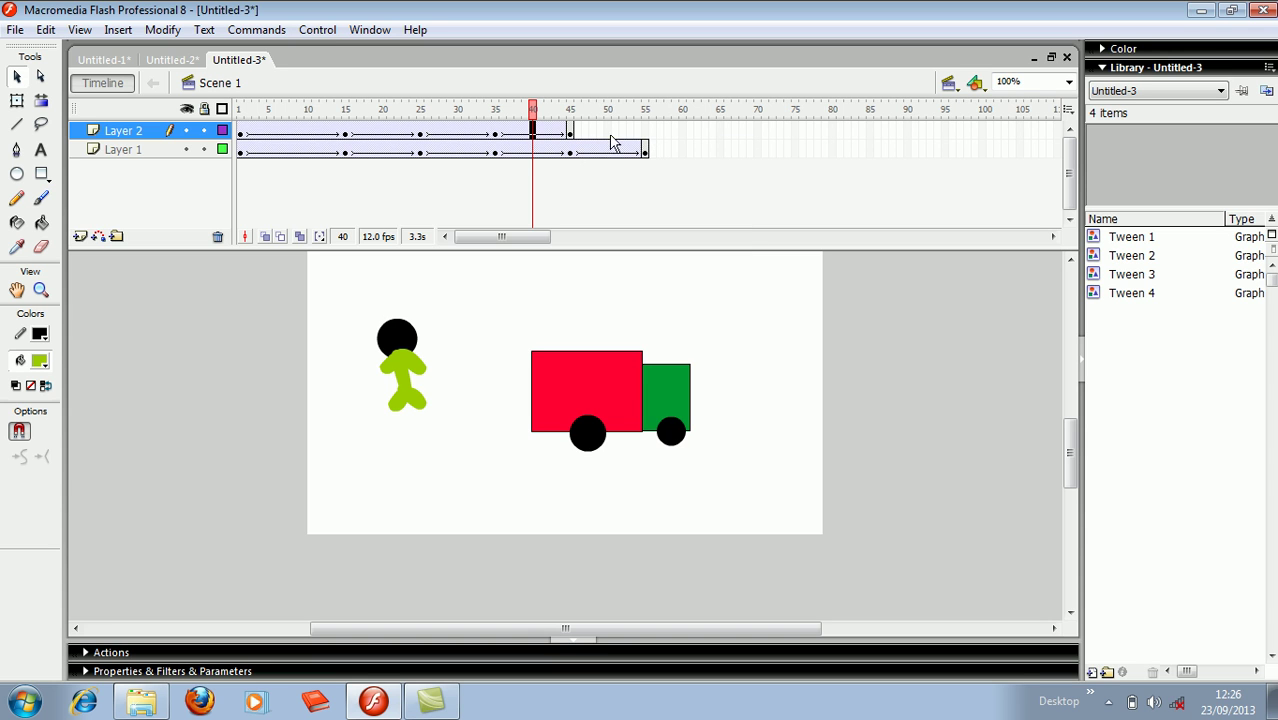
Insert a keyframe at frame 55 of Layer 2 with the figure moved down to the stage's left edge, motion-tweened from frame 45
right_click(645, 138)
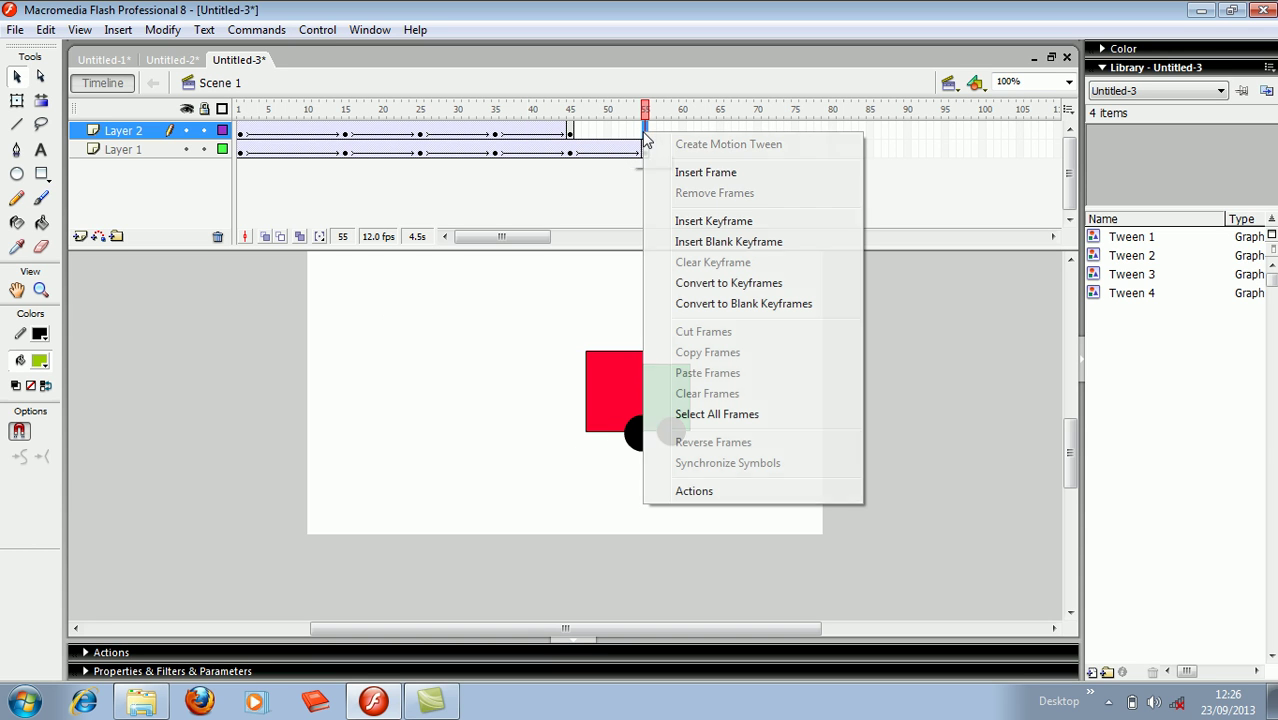
left_click(707, 222)
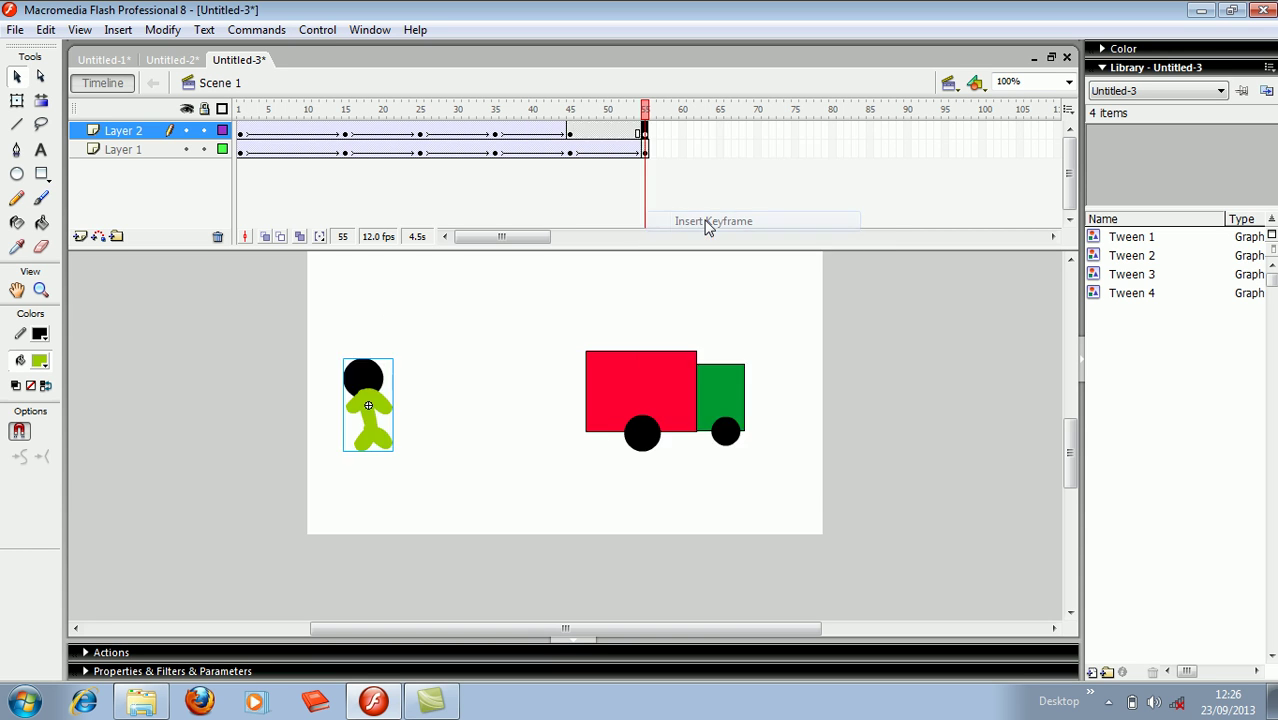
left_click_drag(370, 403, 322, 481)
right_click(609, 131)
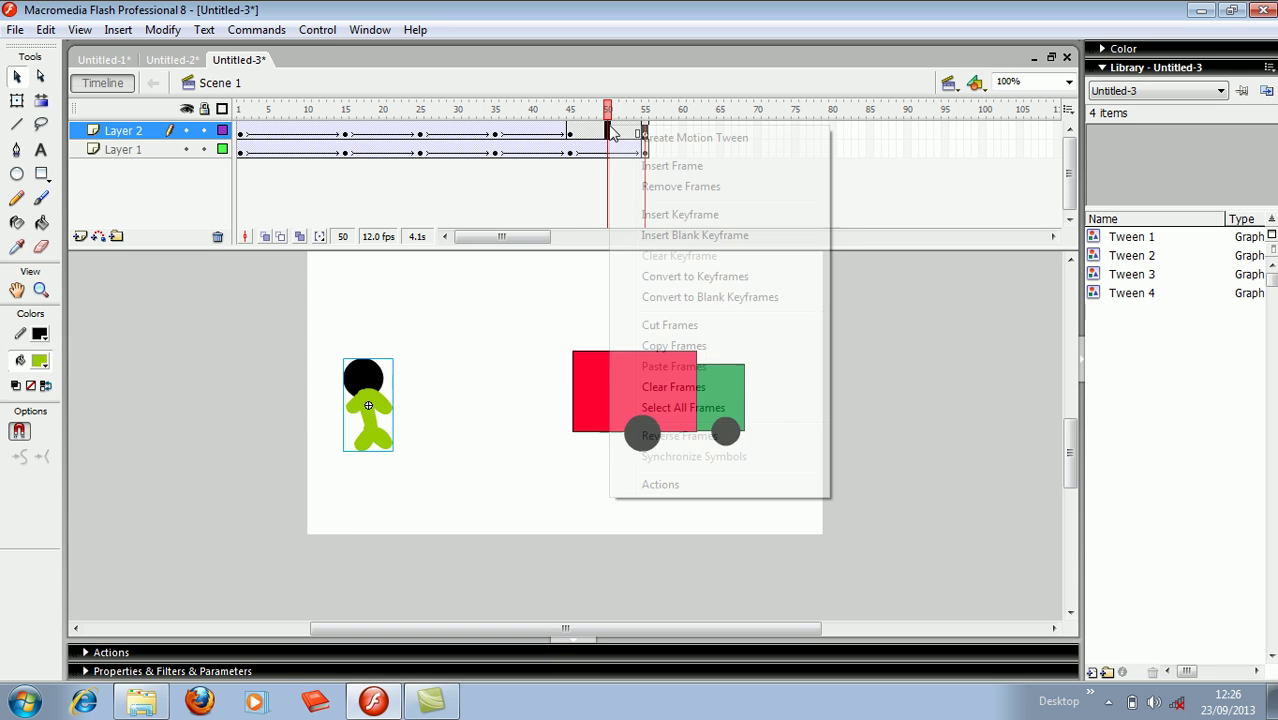
left_click(665, 141)
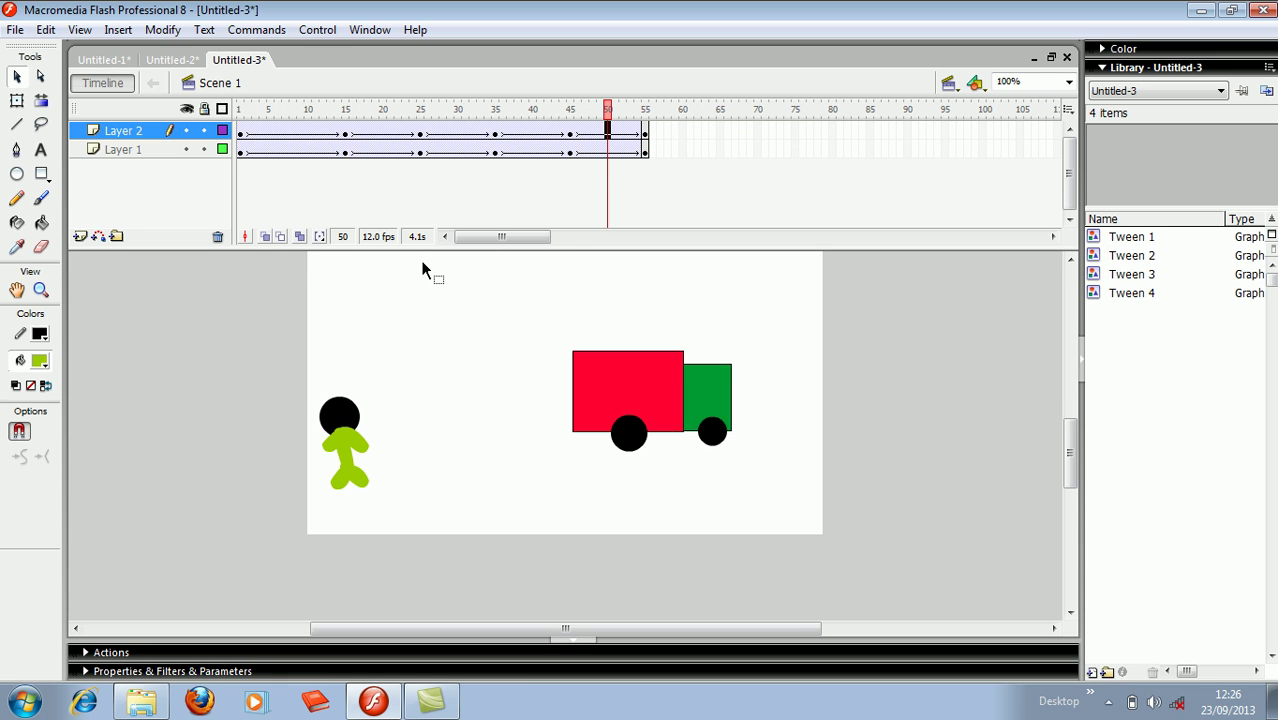
Test the movie to preview the truck and figure animation
key("ctrl+Return")
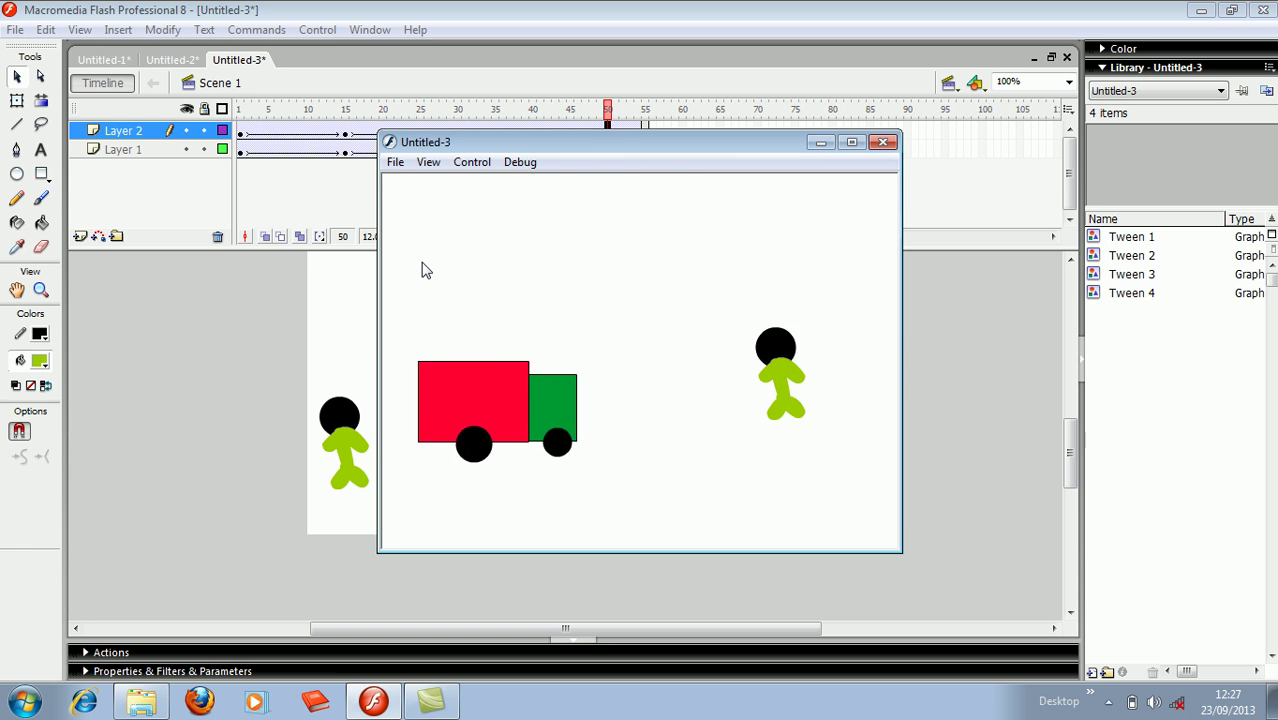